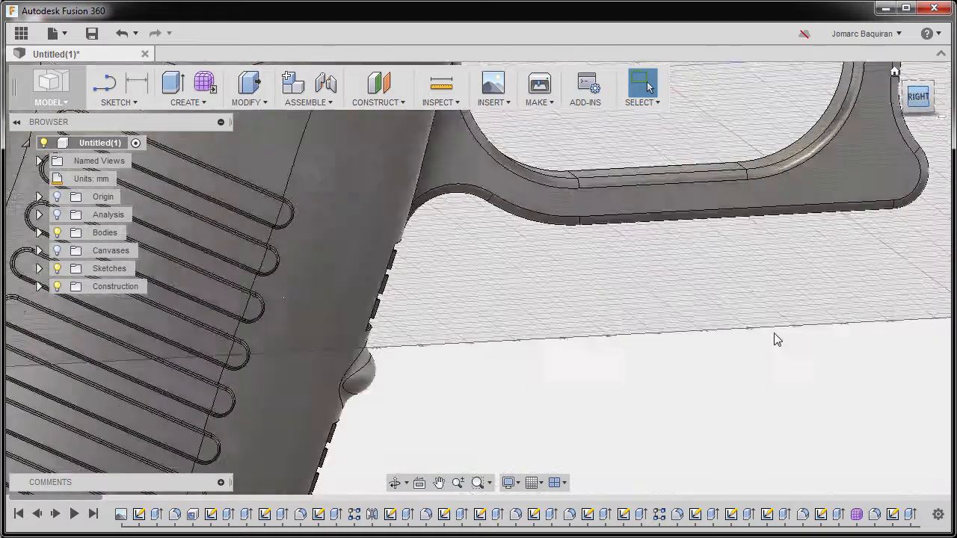
Expand the Bodies folder and turn on the visibility of the side-handle body
scroll(509, 280, "down", 2)
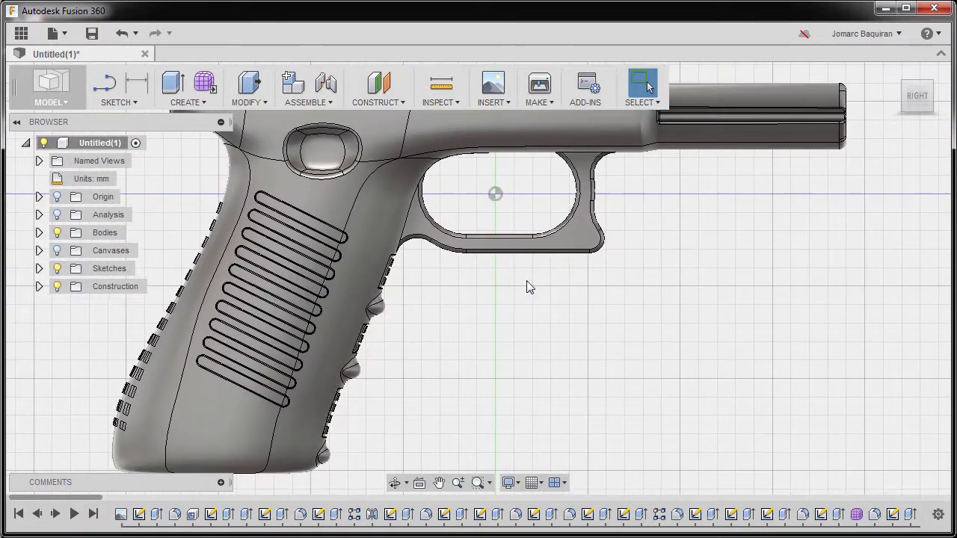
left_click(39, 233)
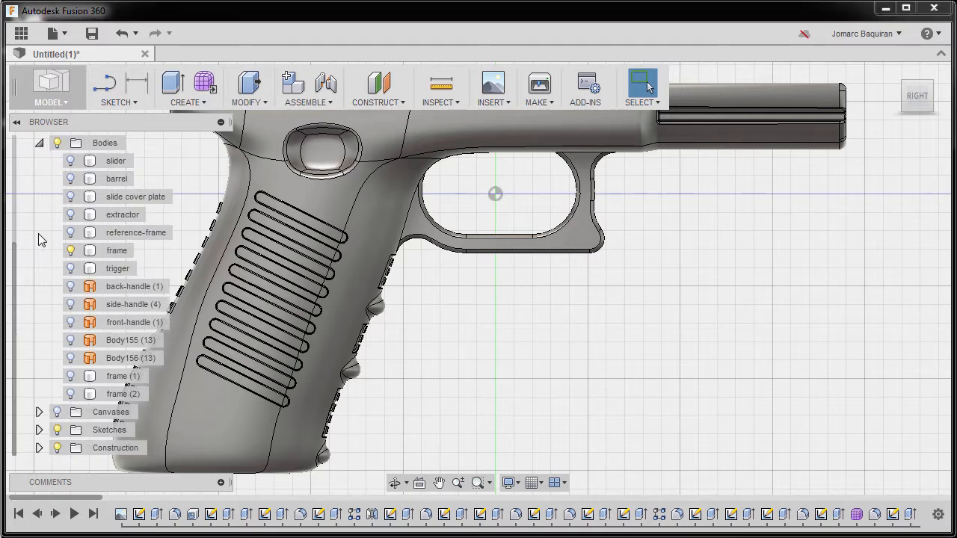
left_click(71, 304)
left_click(72, 304)
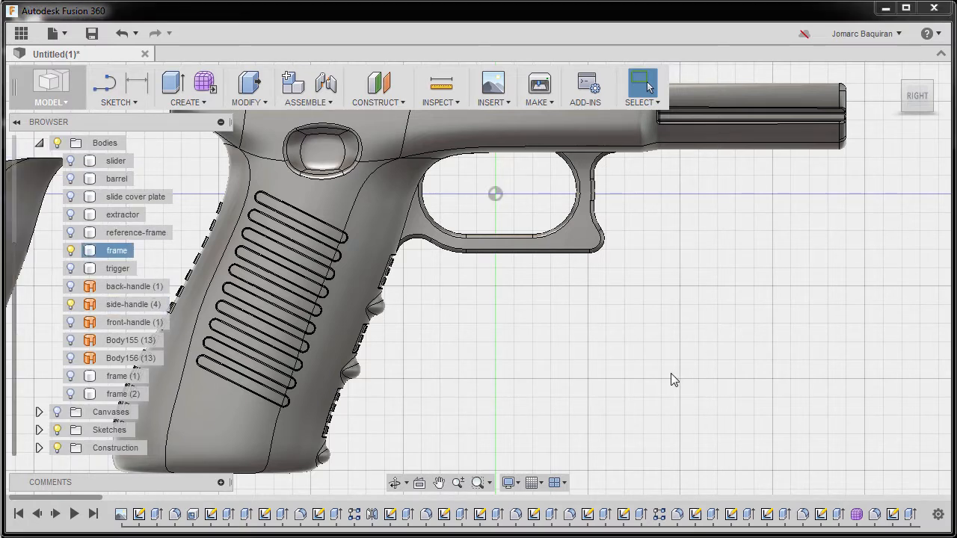
Delete the rear face of the side-handle surface body
middle_click_drag(562, 344, 563, 344, "shift")
scroll(563, 344, "down", 2)
middle_click_drag(276, 306, 570, 312)
left_click(296, 244)
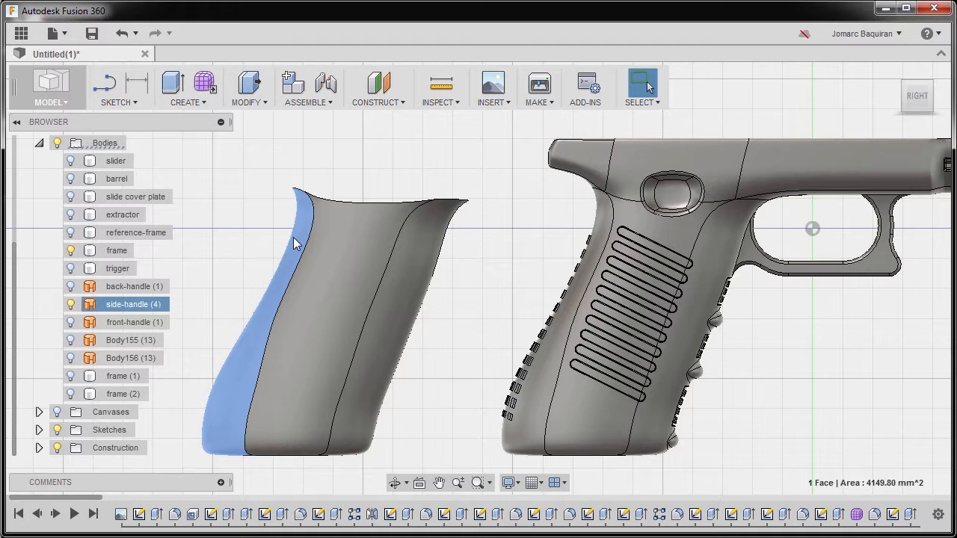
key("Delete")
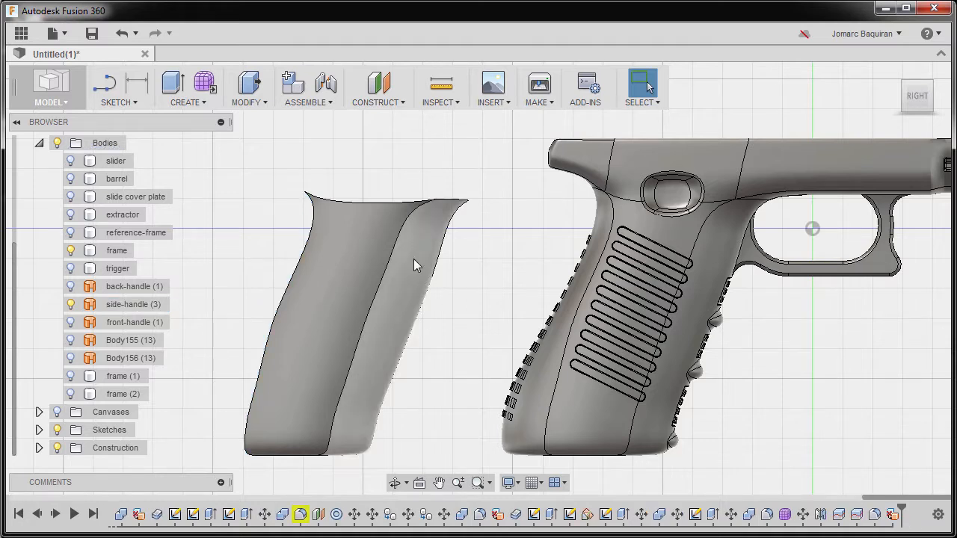
Thicken the remaining side-handle surface by 1 mm on one side as a new body
left_click(407, 262)
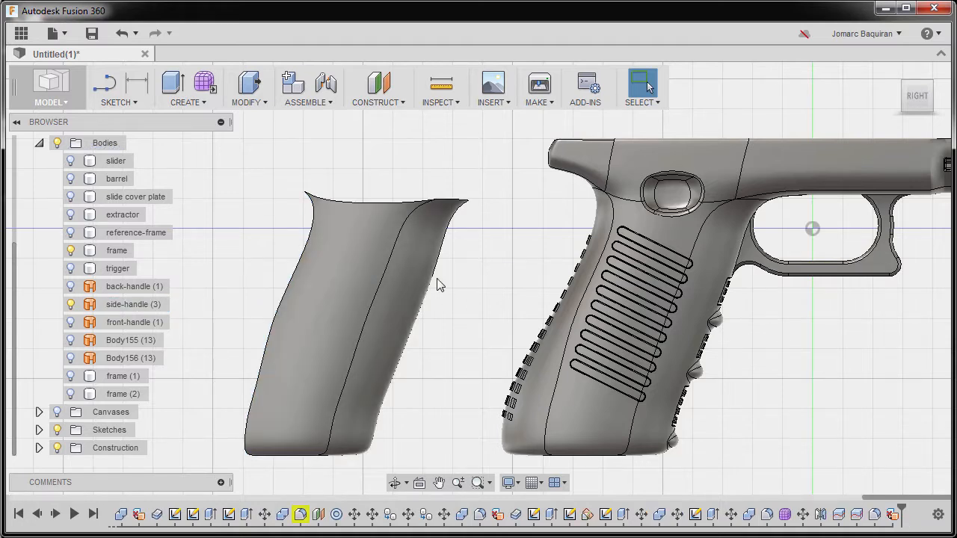
key("s")
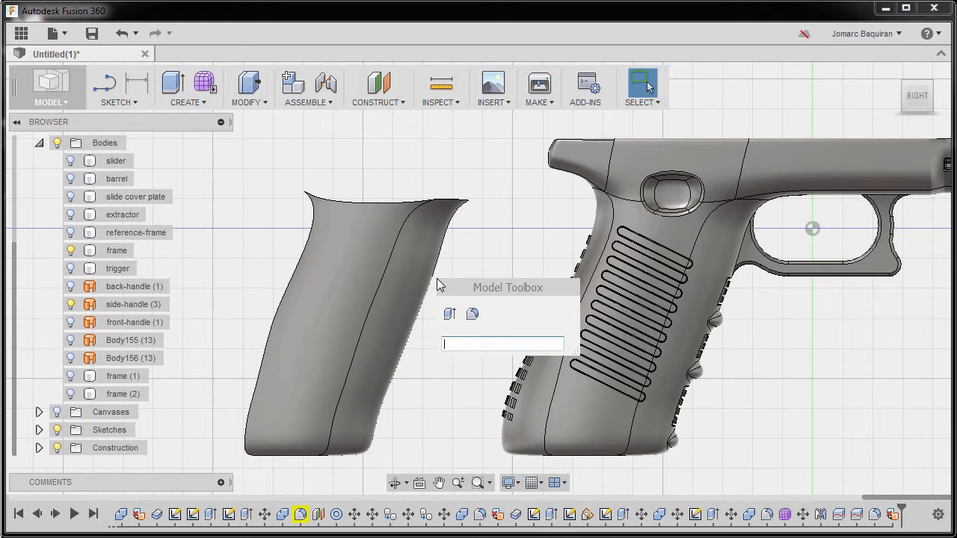
type("th")
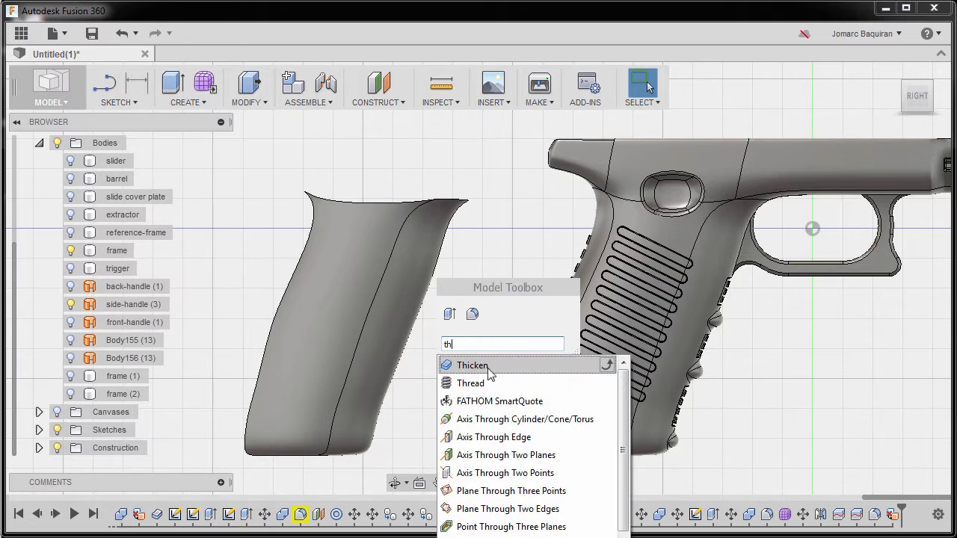
left_click(488, 371)
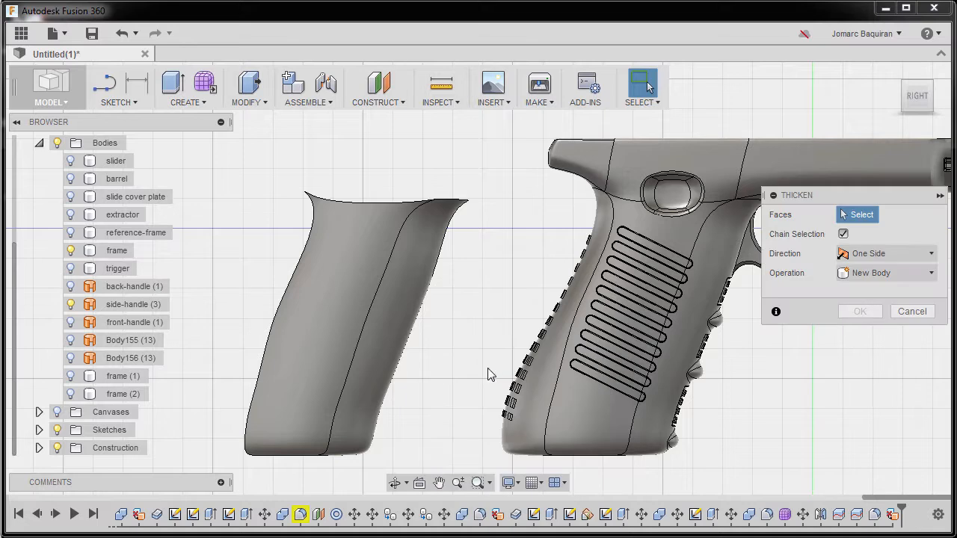
left_click(367, 261)
middle_click_drag(367, 261, 447, 284, "shift")
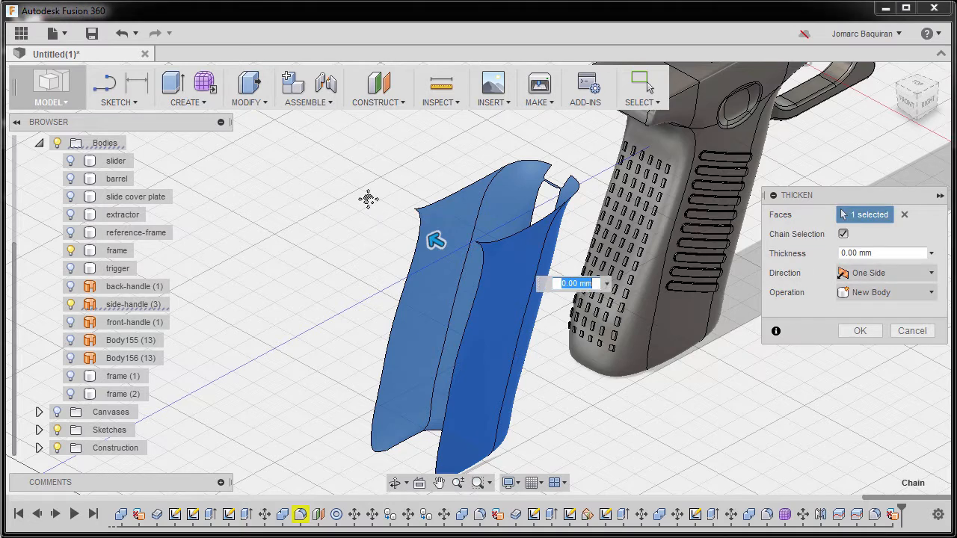
type("1")
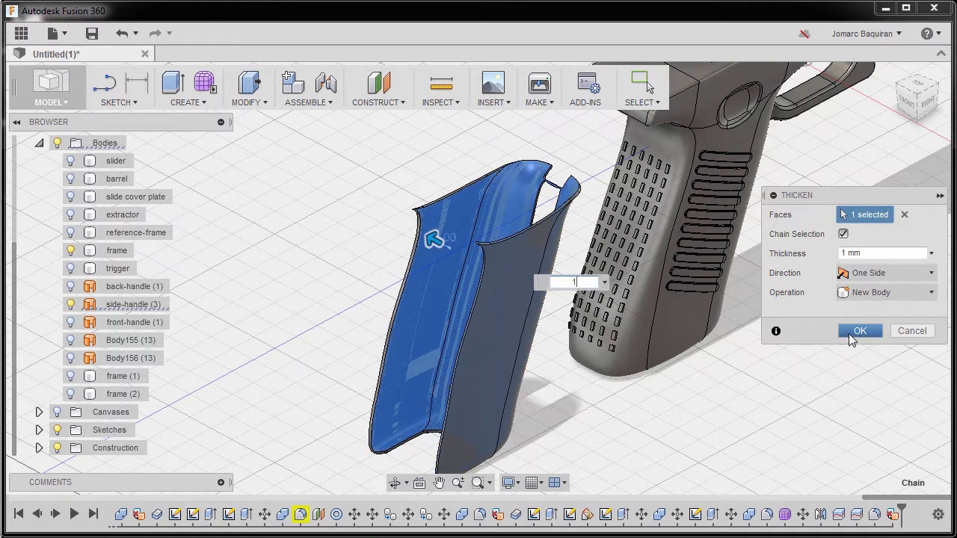
left_click(855, 332)
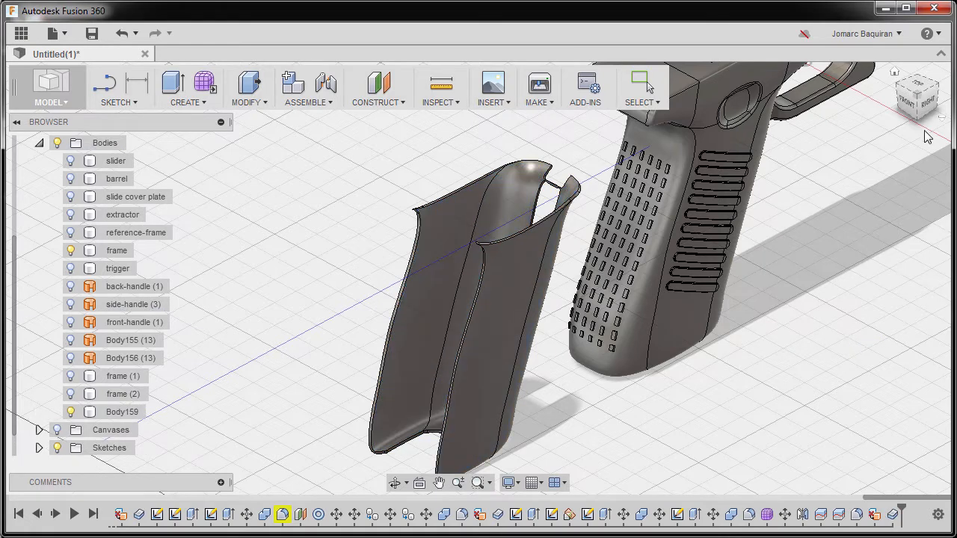
Start a sketch on the side plane and draw an 18 mm horizontal line across the upper grip
left_click(929, 105)
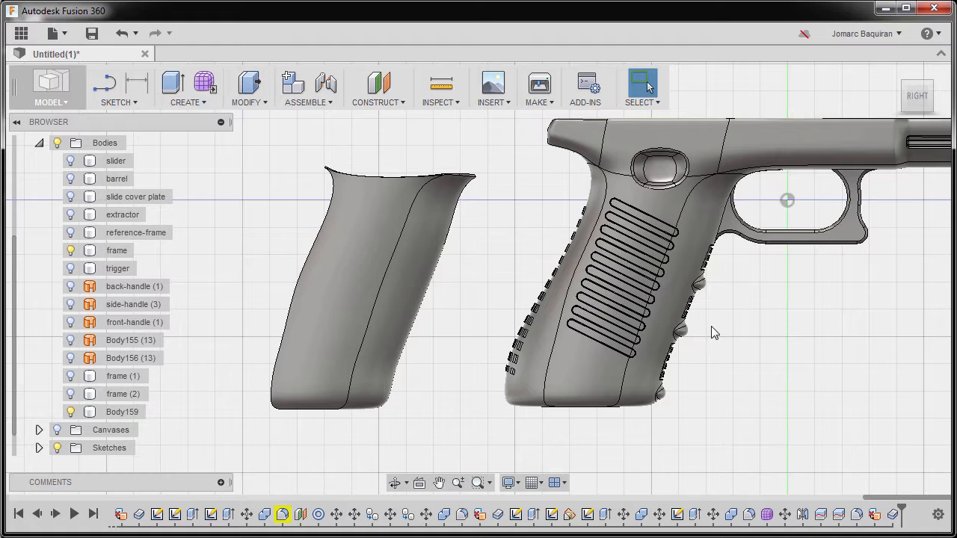
key("l")
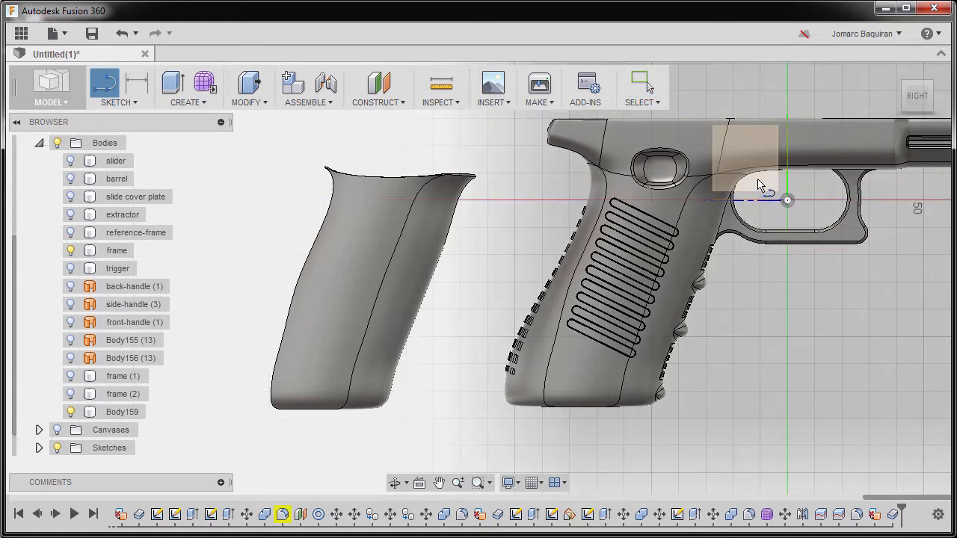
left_click(758, 185)
scroll(340, 320, "down", 1)
middle_click_drag(336, 316, 740, 256)
scroll(496, 287, "up", 5)
middle_click_drag(588, 285, 506, 220)
scroll(506, 220, "down", 2)
middle_click_drag(506, 219, 463, 346)
scroll(466, 335, "up", 5)
scroll(539, 332, "down", 1)
mouse_move(535, 323)
middle_mouse_down()
mouse_move(404, 300)
mouse_move(441, 277)
mouse_move(423, 334)
middle_mouse_up()
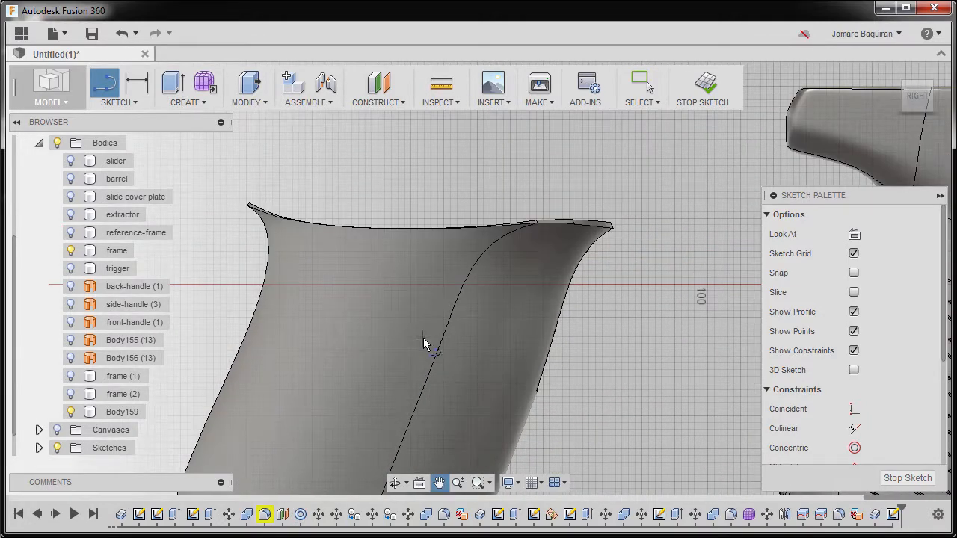
left_click(350, 300)
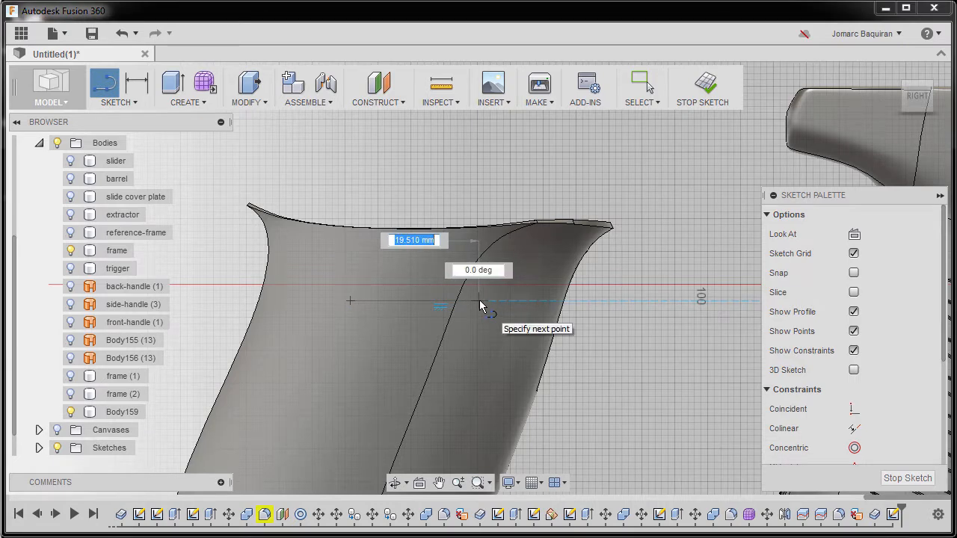
type("18")
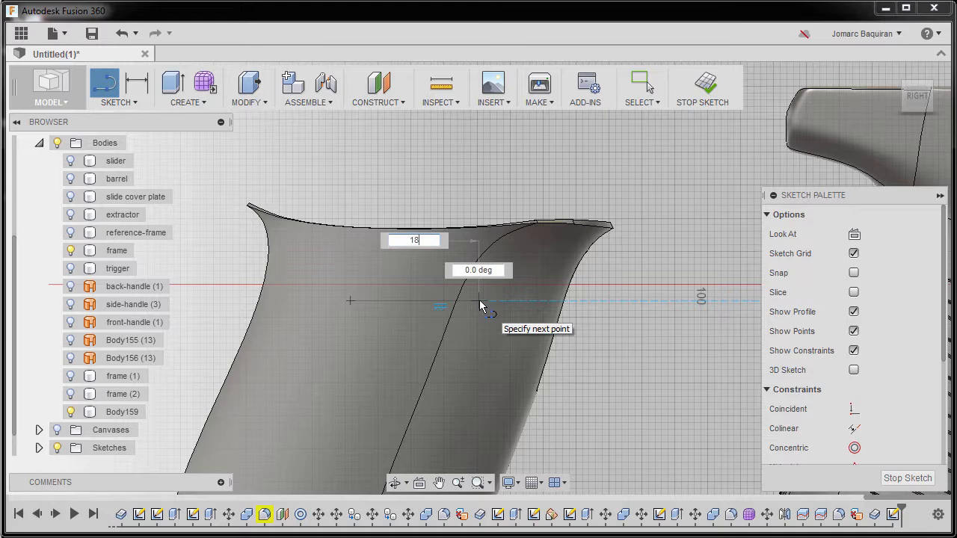
key("Return")
key("Escape")
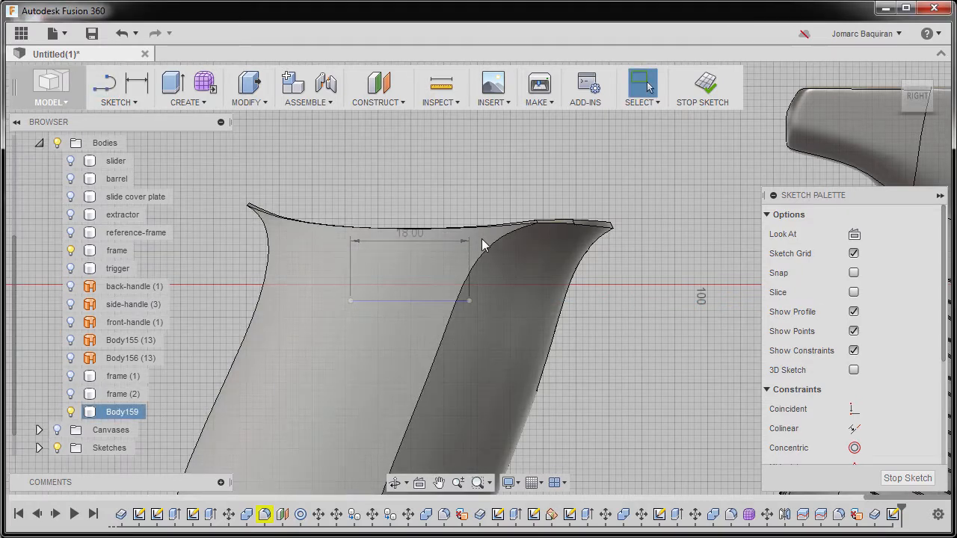
Convert the 18 mm line to construction geometry and move it up near the grip's top edge
left_click(427, 300)
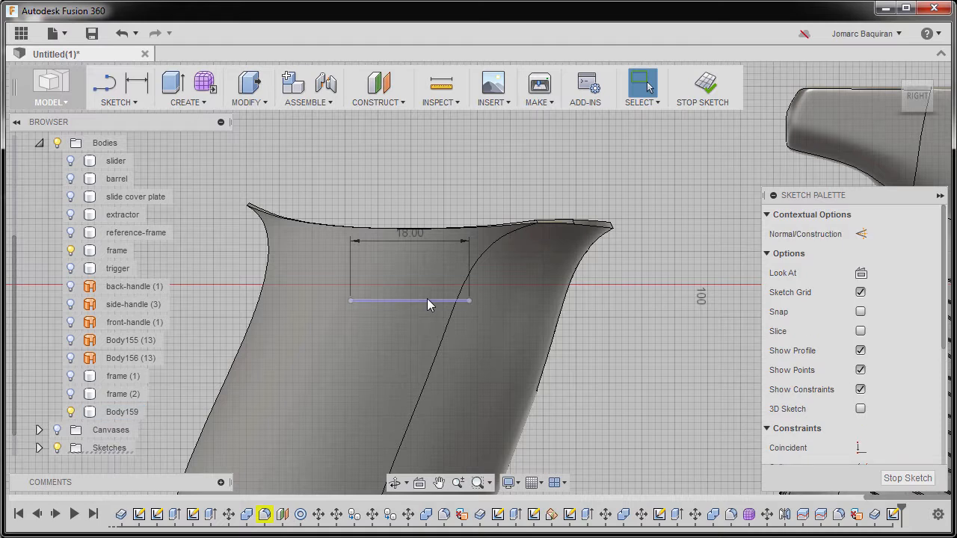
key("x")
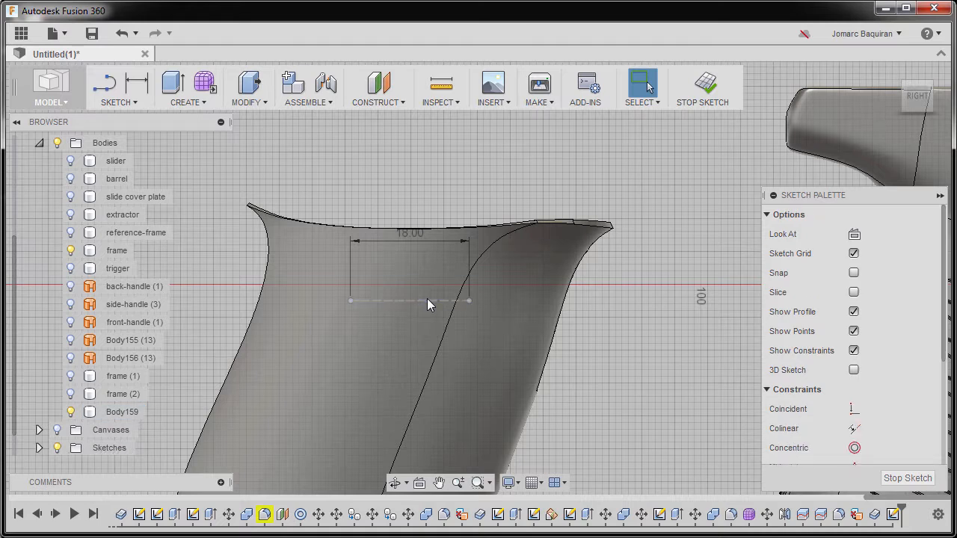
scroll(429, 189, "down", 1)
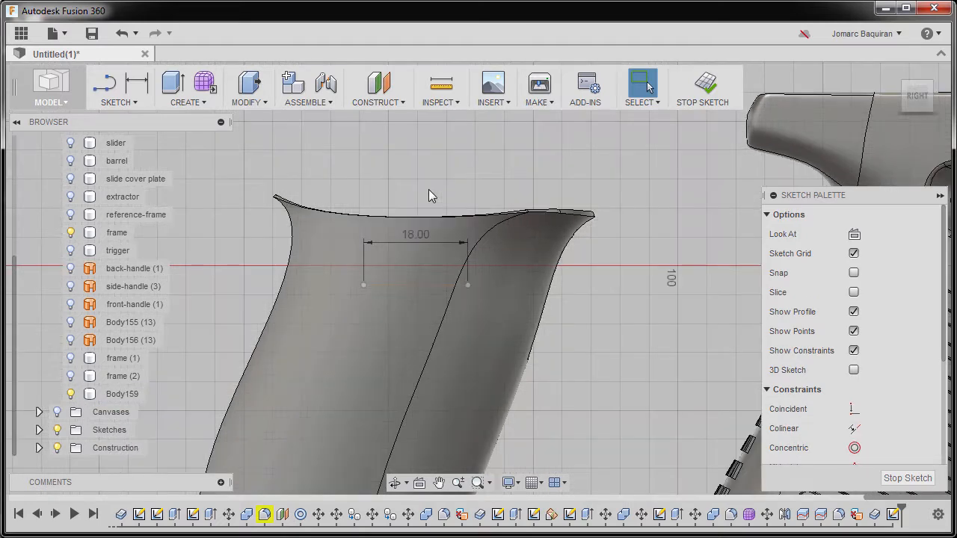
left_click(408, 284)
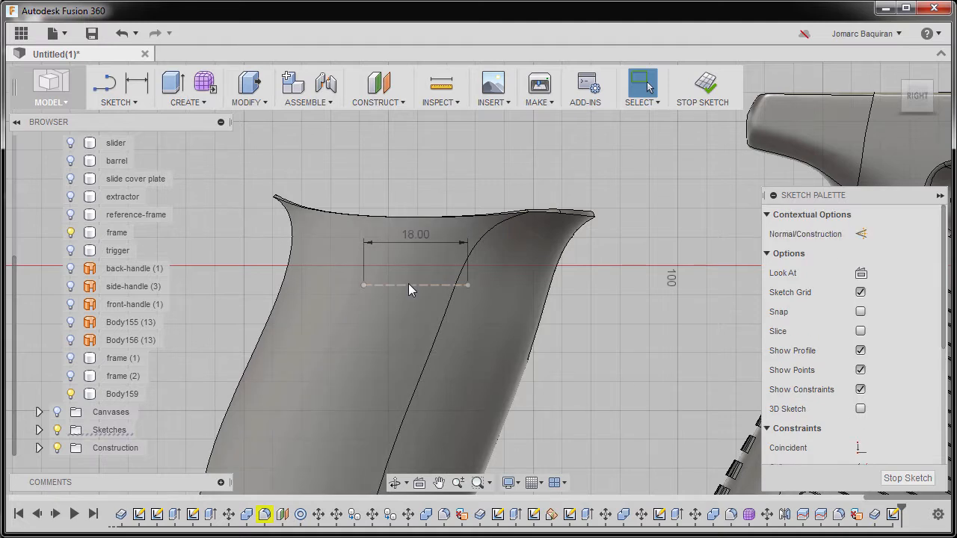
right_click(408, 284)
left_click(411, 416)
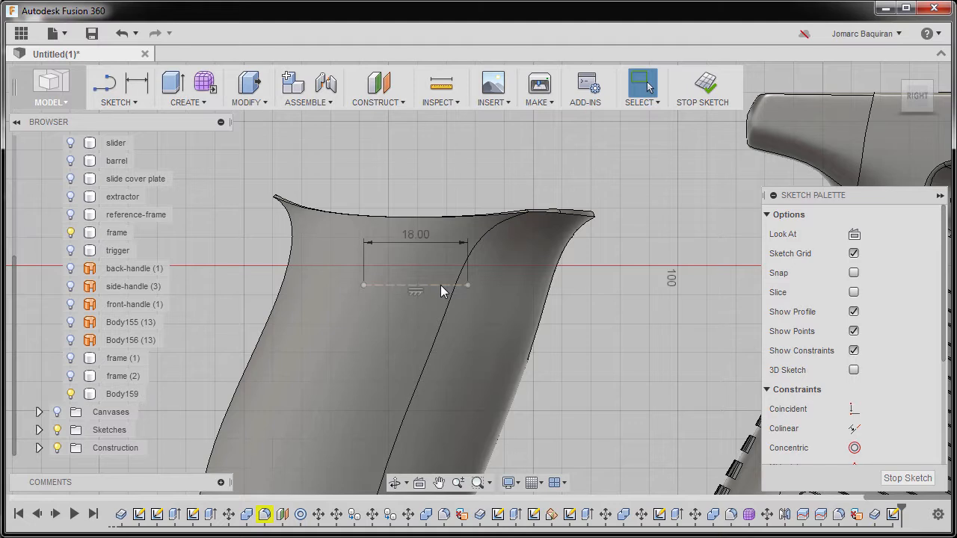
left_click_drag(440, 285, 441, 242)
key("Escape")
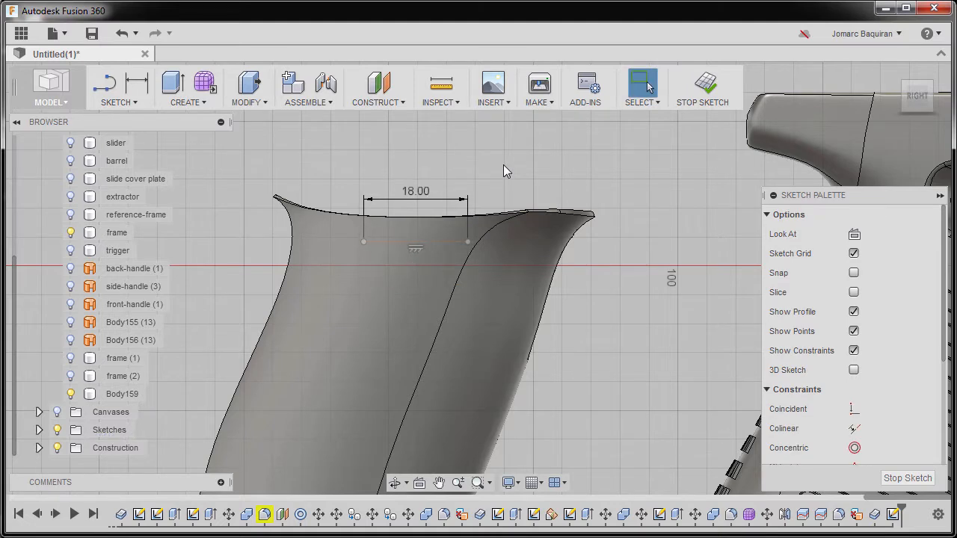
Dimension the construction line's vertical distance from the horizontal axis as 3.3 mm
key("d")
scroll(416, 252, "up", 3)
left_click(453, 236)
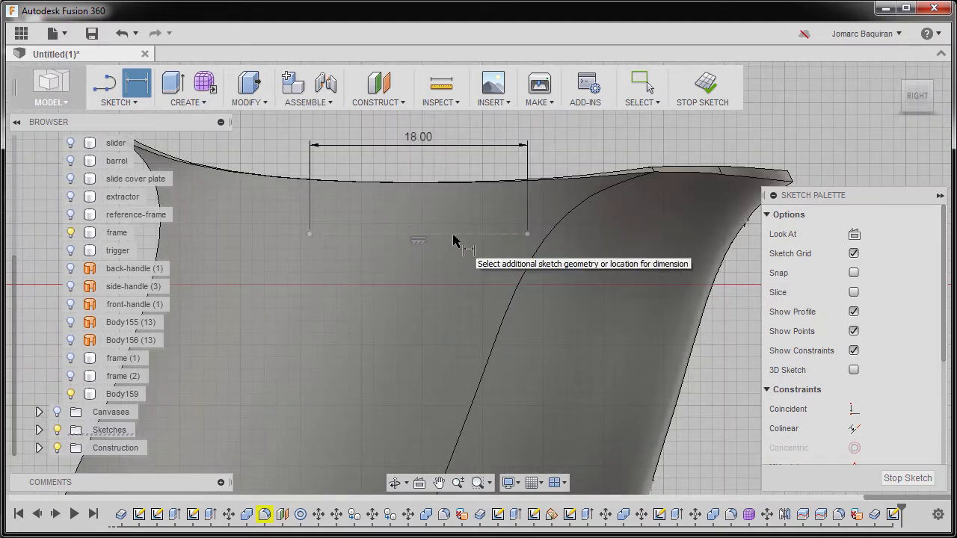
scroll(453, 240, "down", 10)
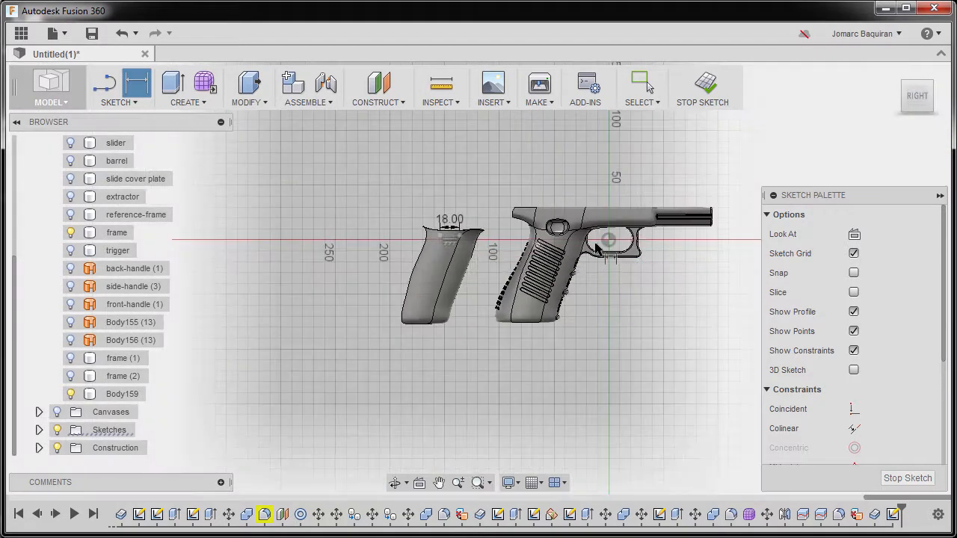
scroll(458, 240, "up", 5)
scroll(374, 241, "up", 4)
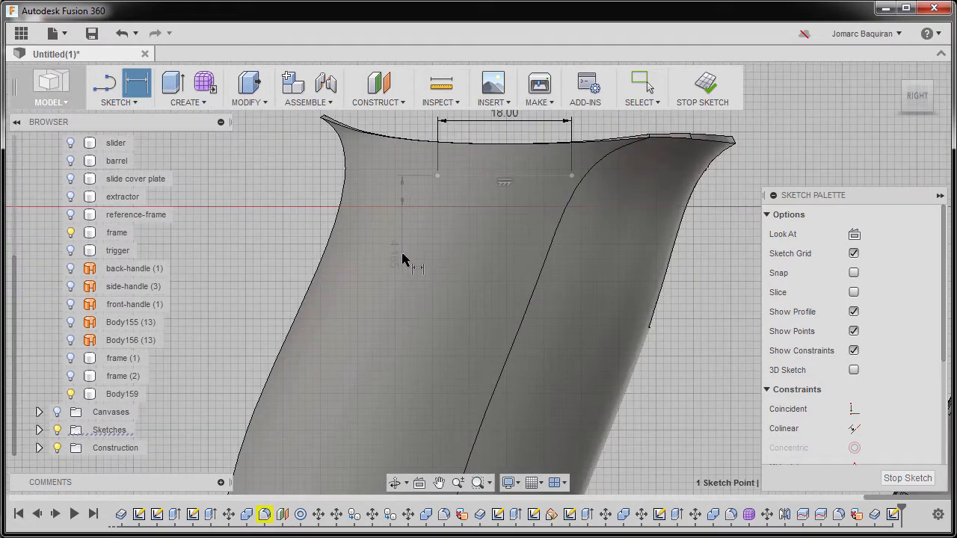
left_click(402, 257)
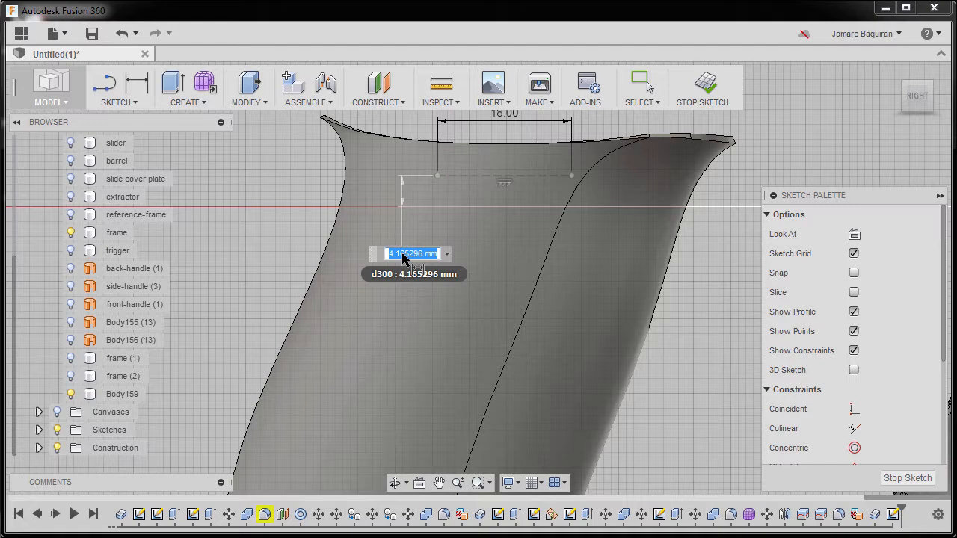
type("3.3")
key("Return")
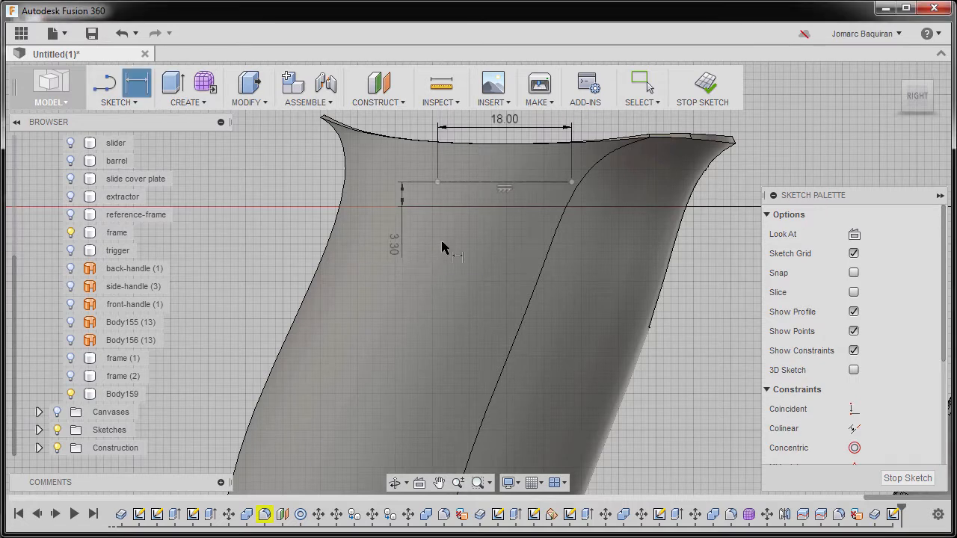
Place a sketch point at the midpoint of the construction line
key("Escape")
scroll(455, 215, "up", 2)
middle_click_drag(457, 214, 416, 257)
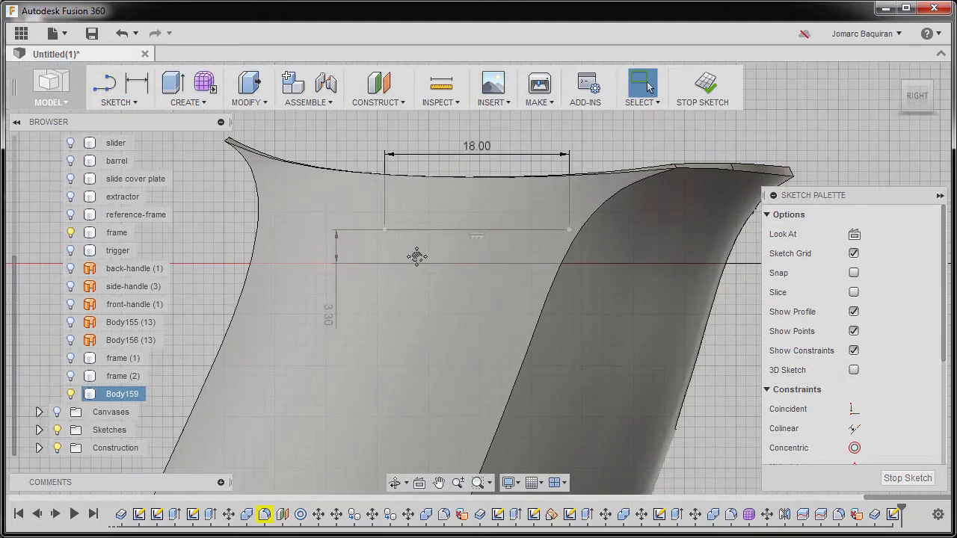
key("s")
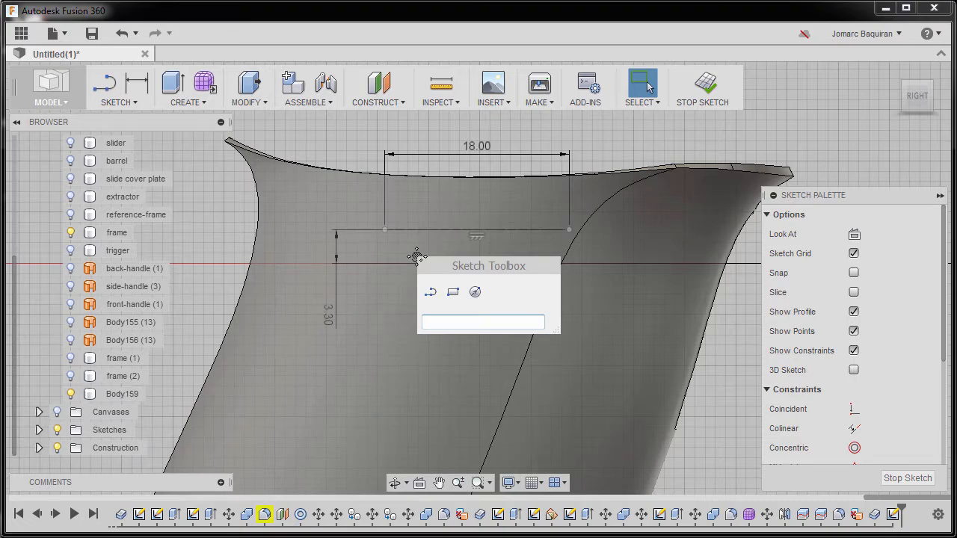
type("poi")
left_click(479, 341)
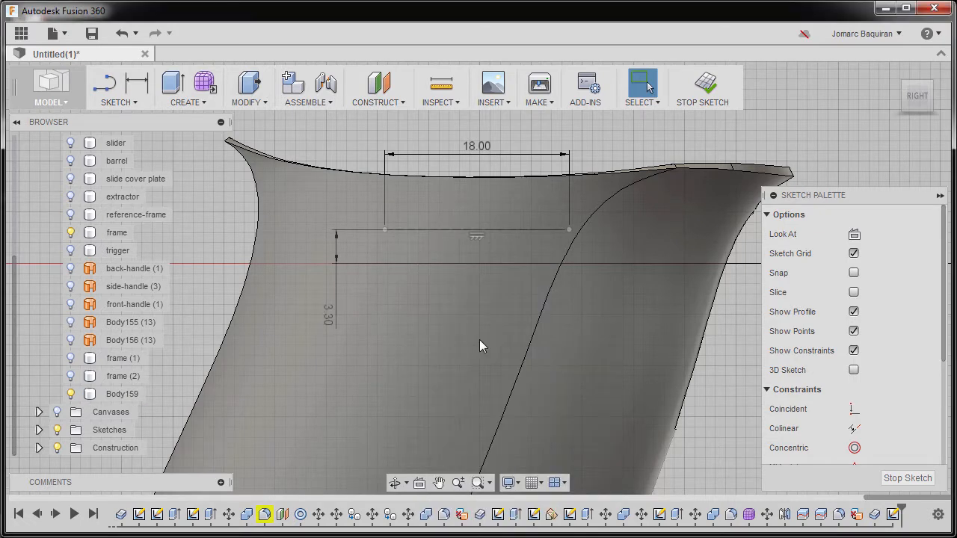
scroll(481, 241, "up", 2)
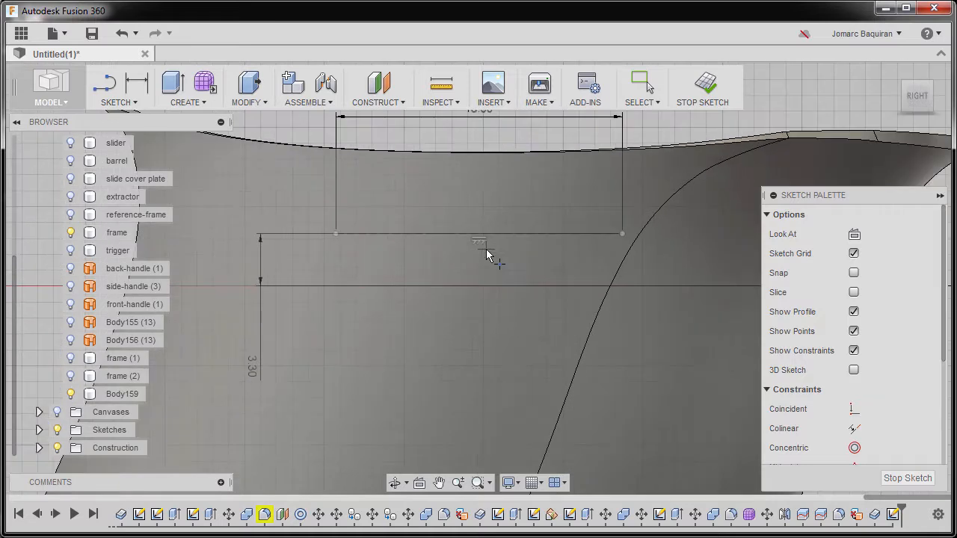
middle_click_drag(486, 250, 481, 269)
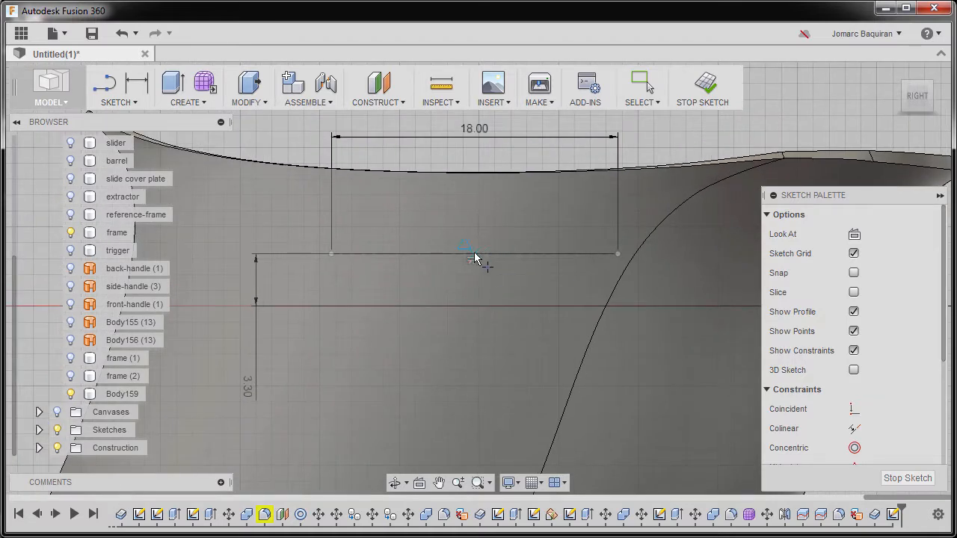
left_click(474, 253)
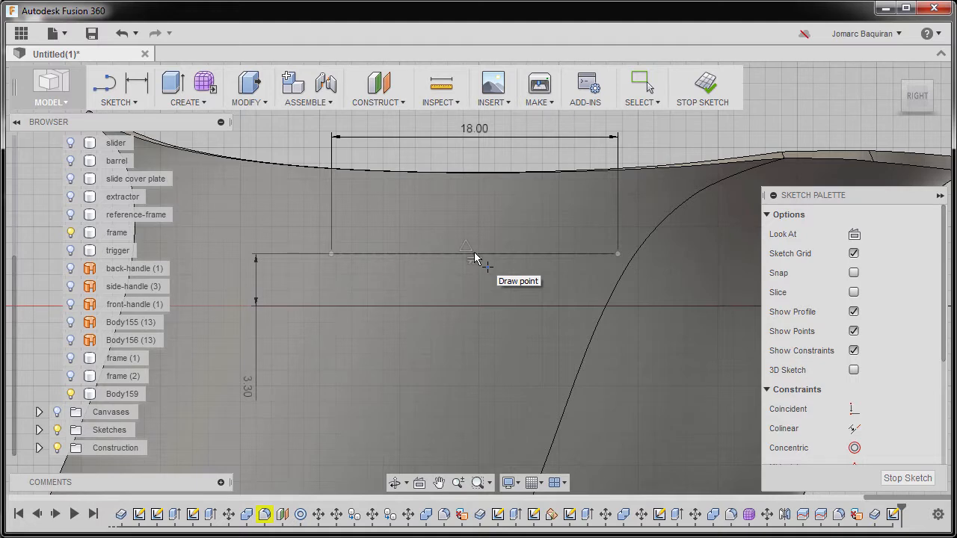
Dimension the midpoint's horizontal distance from the vertical reference as 147.5 mm
key("Escape")
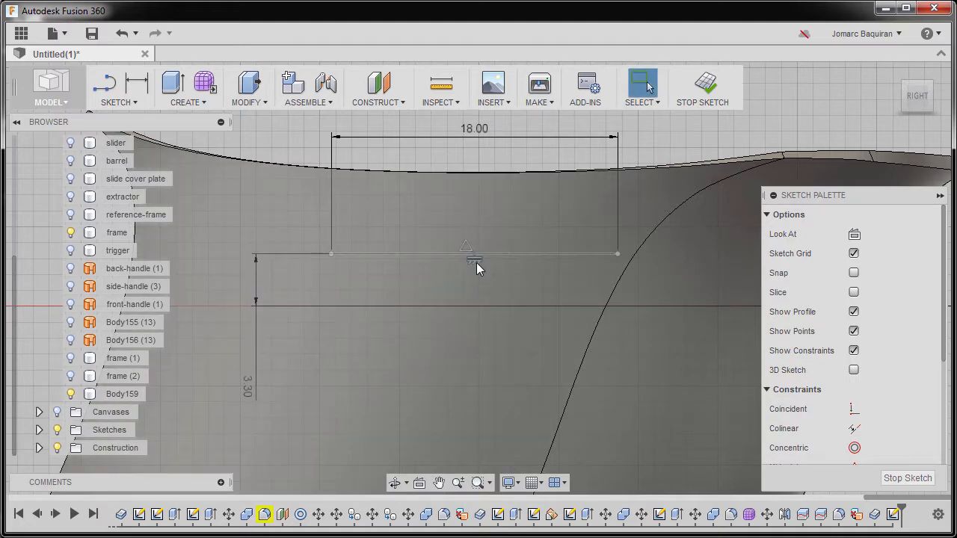
key("d")
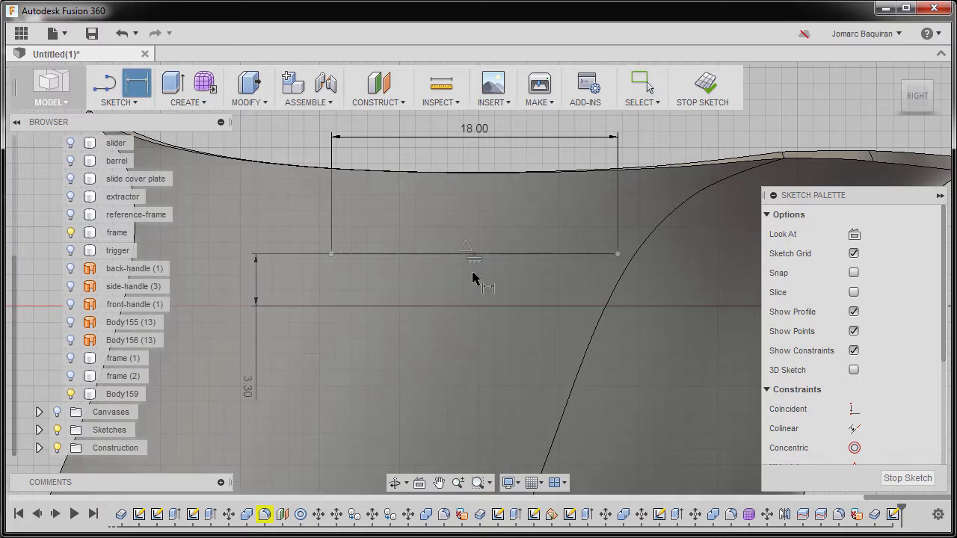
scroll(500, 277, "down", 6)
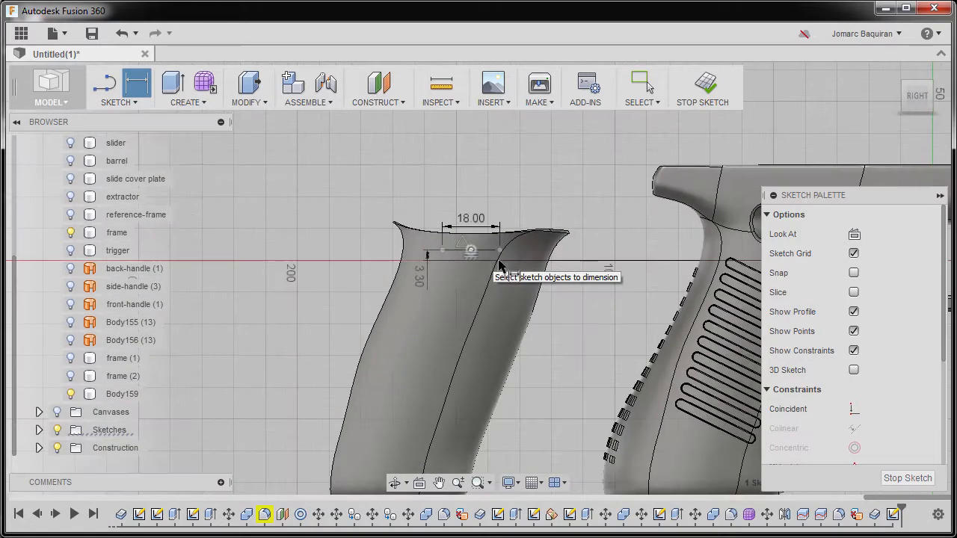
middle_click_drag(503, 281, 412, 296)
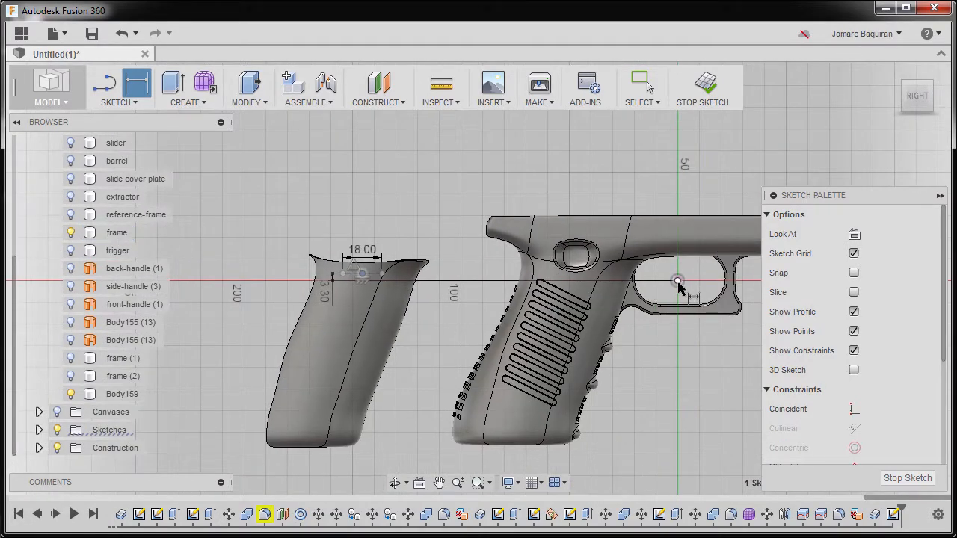
scroll(372, 245, "up", 4)
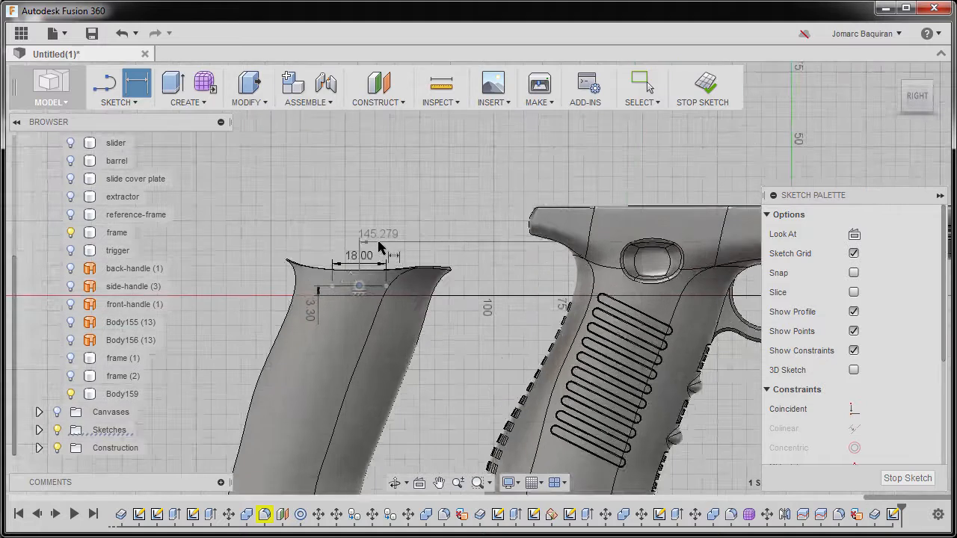
scroll(378, 247, "up", 5)
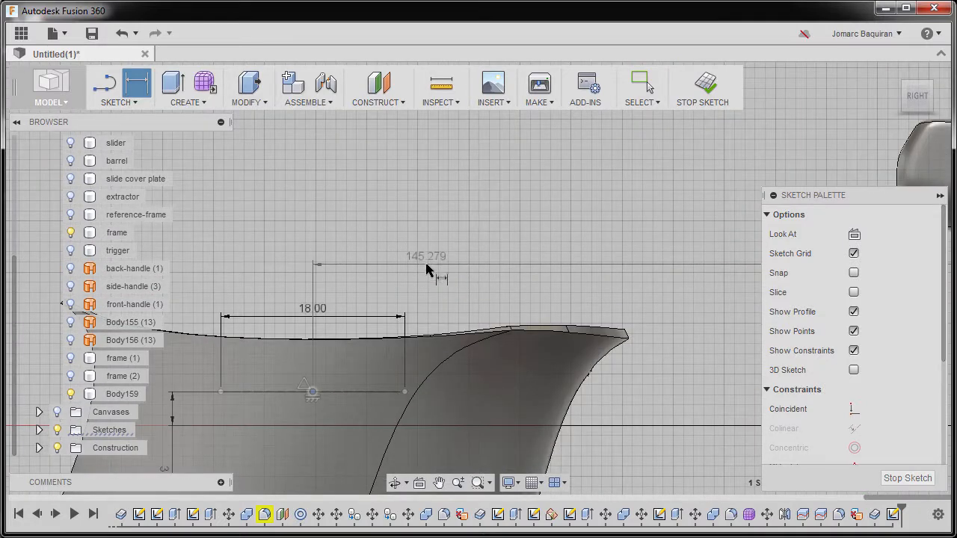
left_click(427, 270)
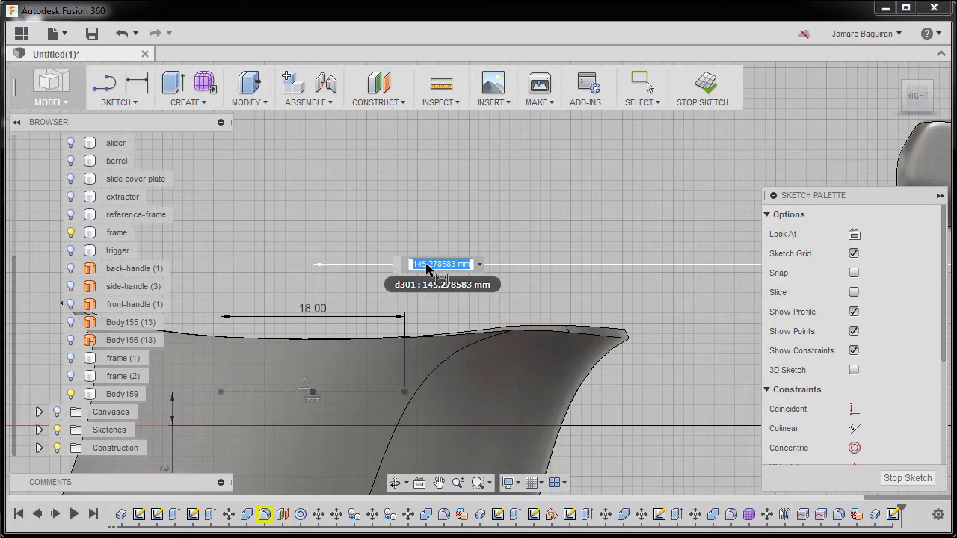
left_click(427, 263)
double_click(427, 264)
type("147.5")
key("Return")
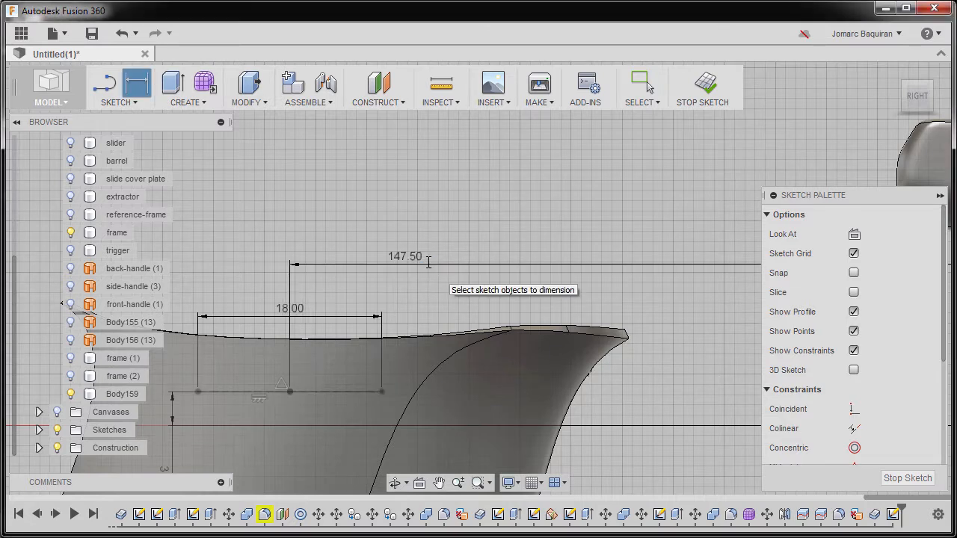
Draw a 3-point arc between the construction line's endpoints, bowing down through a point below its midpoint
scroll(433, 262, "down", 1)
mouse_move(379, 354)
middle_mouse_down()
mouse_move(530, 253)
mouse_move(477, 270)
middle_mouse_up()
scroll(479, 266, "up", 3)
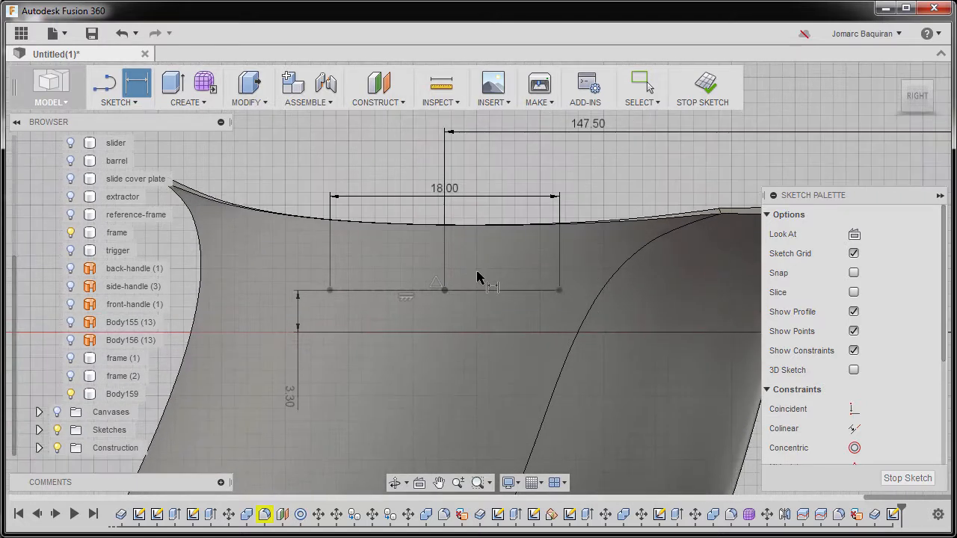
key("Escape")
left_click(433, 249)
key("s")
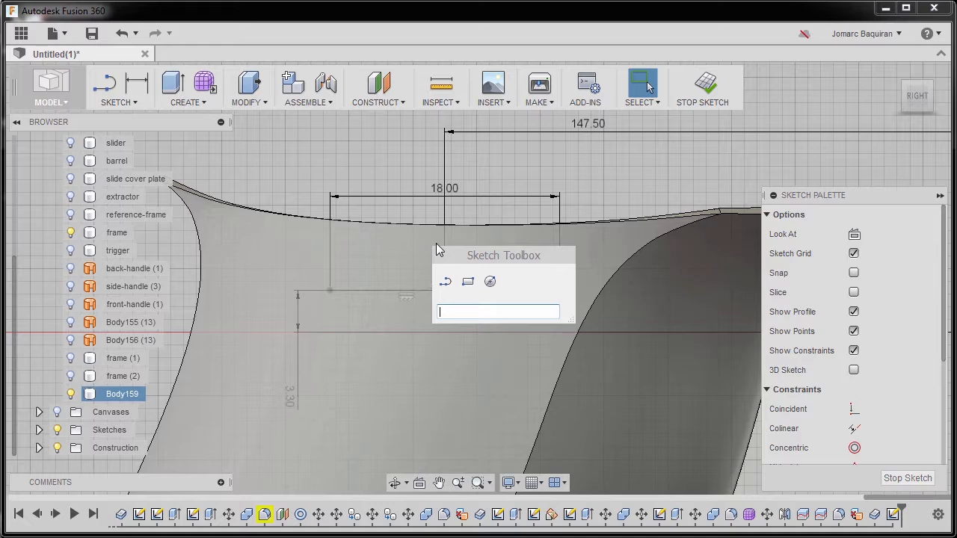
type("arc")
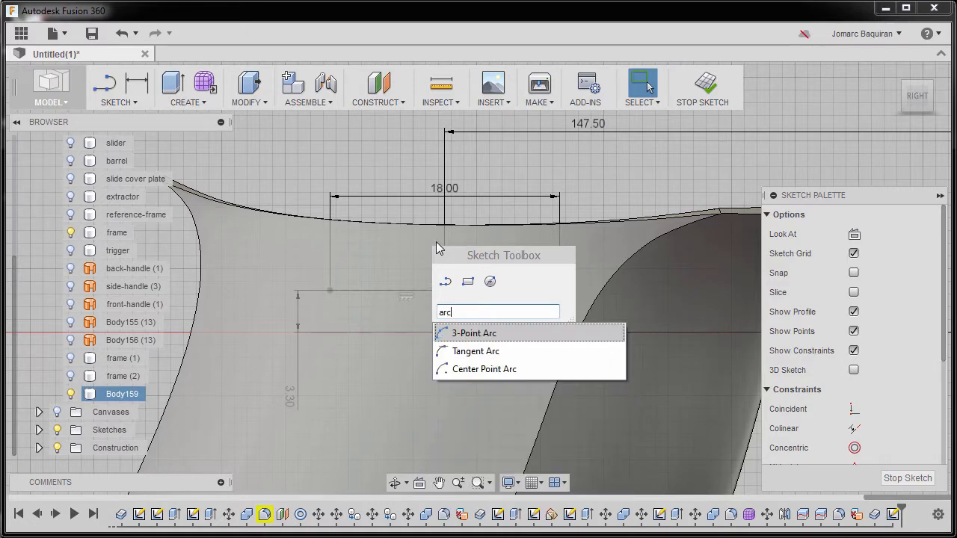
left_click(465, 334)
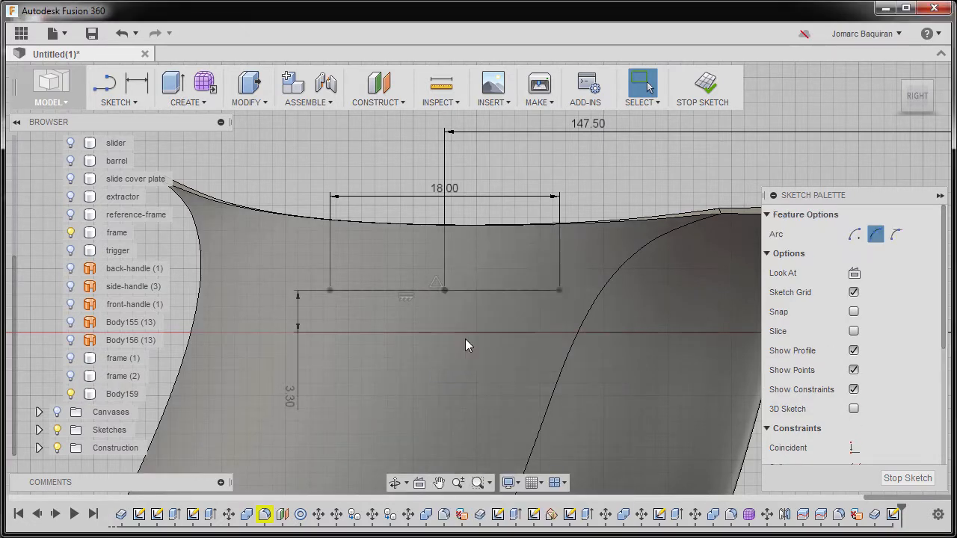
left_click(330, 292)
left_click(563, 294)
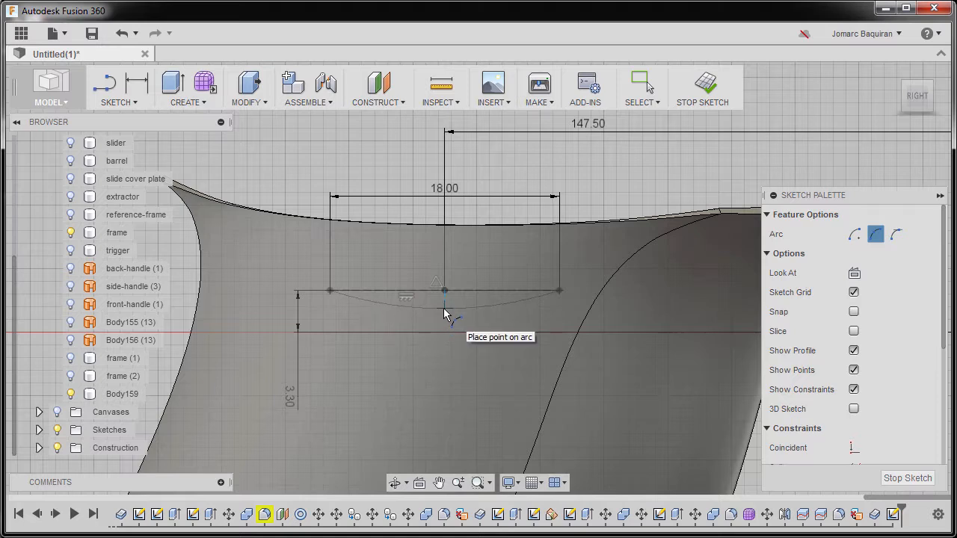
left_click(445, 308)
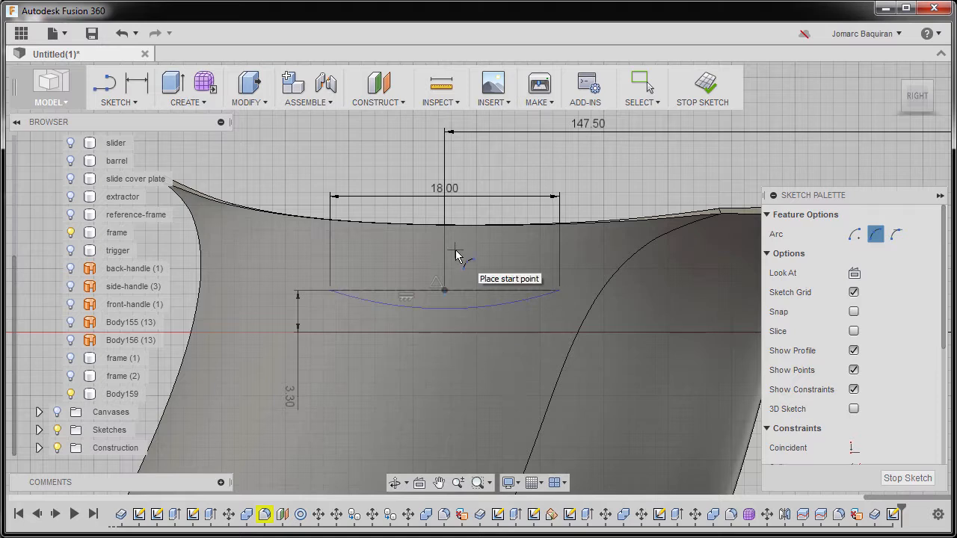
key("Escape")
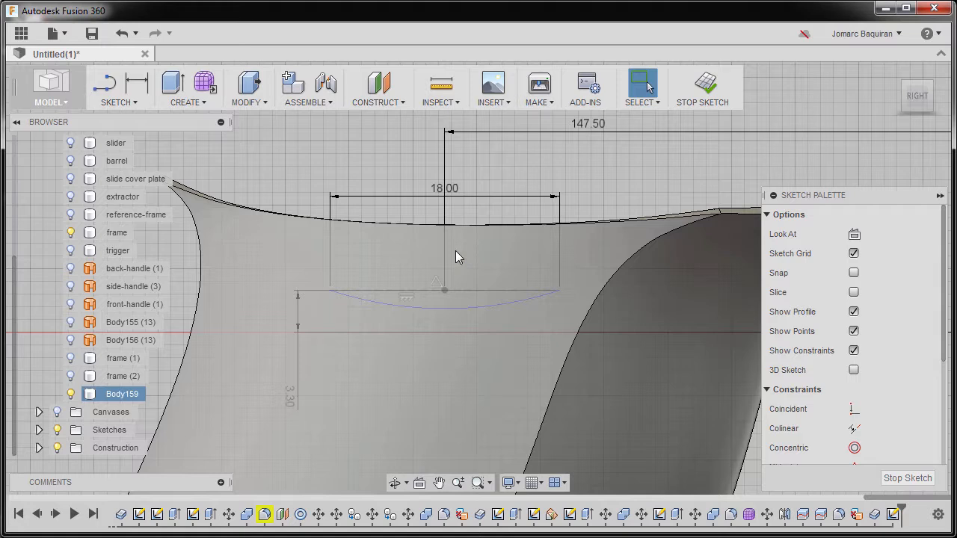
Offset the arc 1 mm downward
key("o")
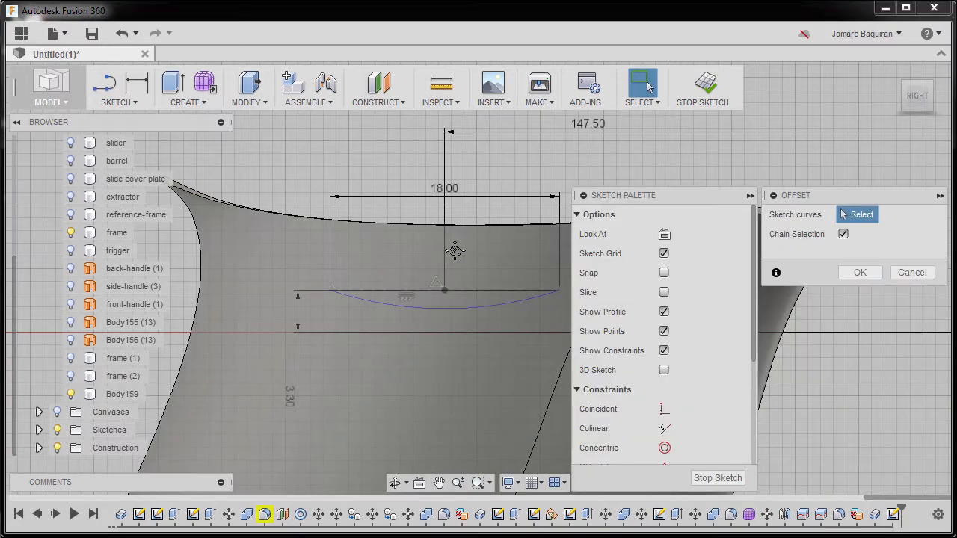
left_click(455, 305)
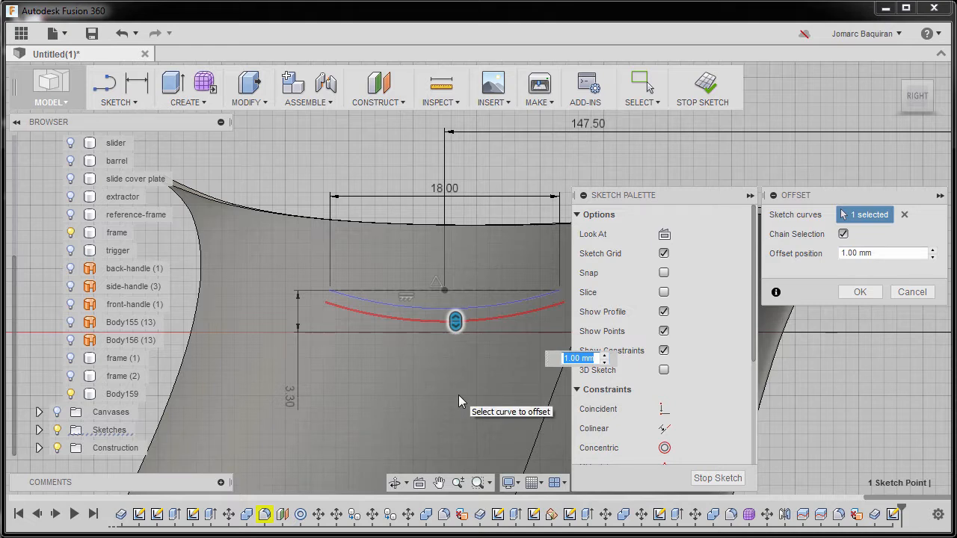
type("1")
key("Return")
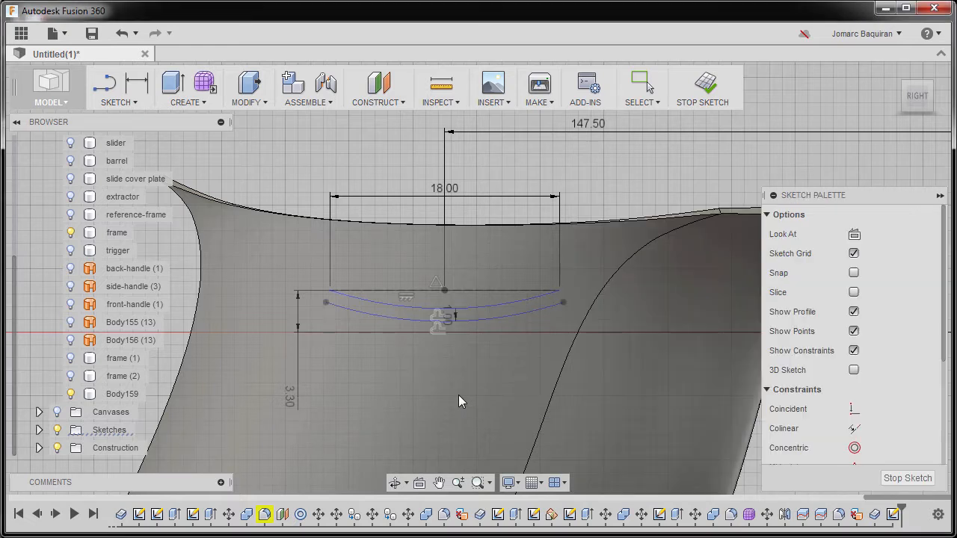
Offset the original arc again by 1 mm in the opposite, upward direction
right_click(458, 394)
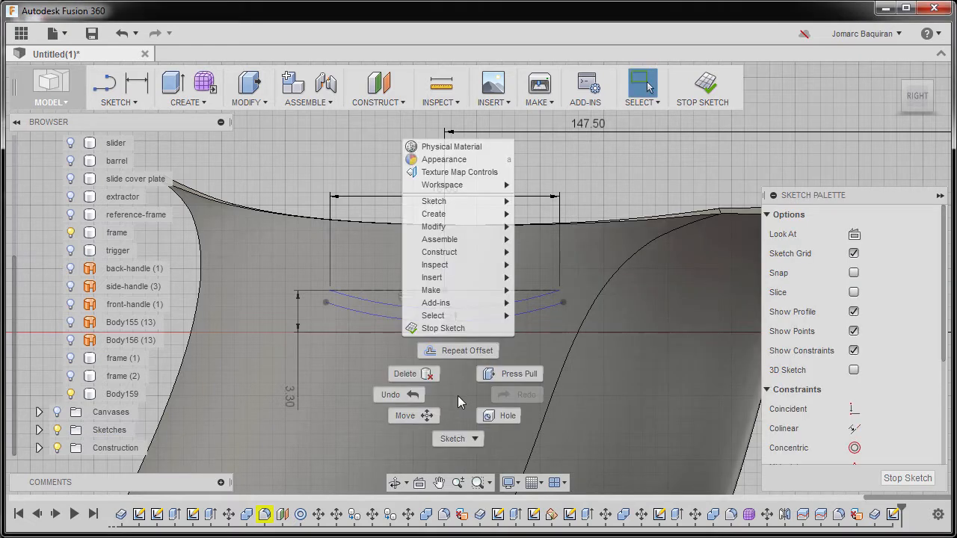
left_click(458, 355)
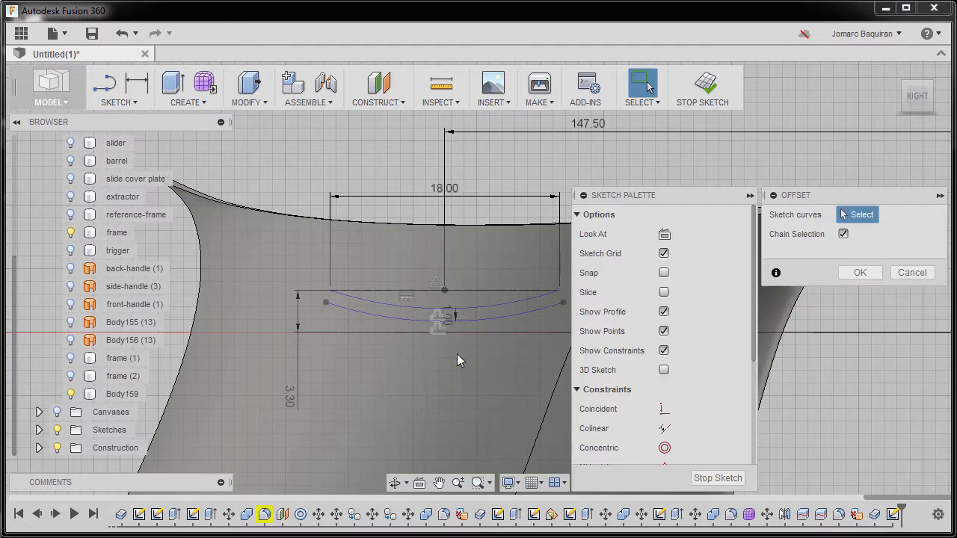
left_click(468, 308)
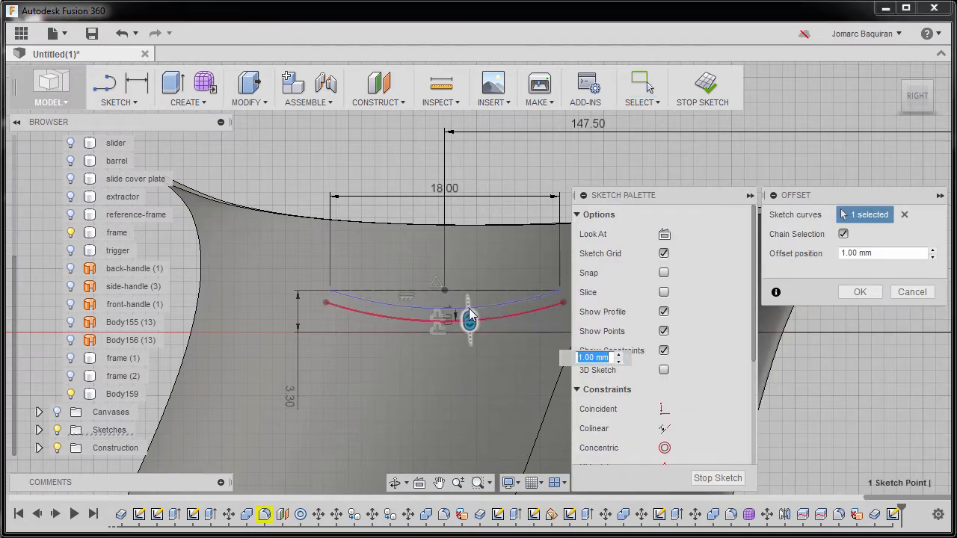
left_click_drag(468, 312, 467, 289)
type("-1")
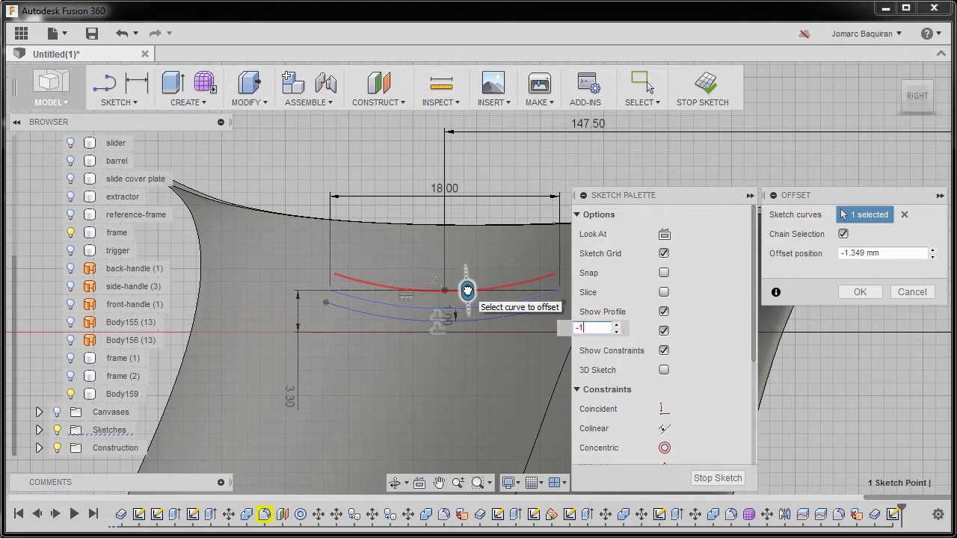
key("Return")
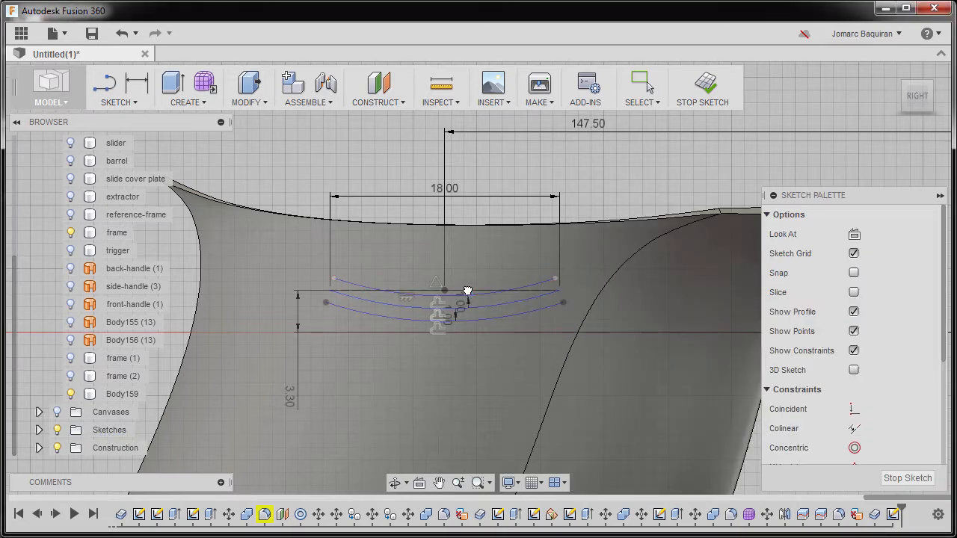
Delete the original middle arc, leaving the upper and lower offset arcs
scroll(471, 277, "up", 3)
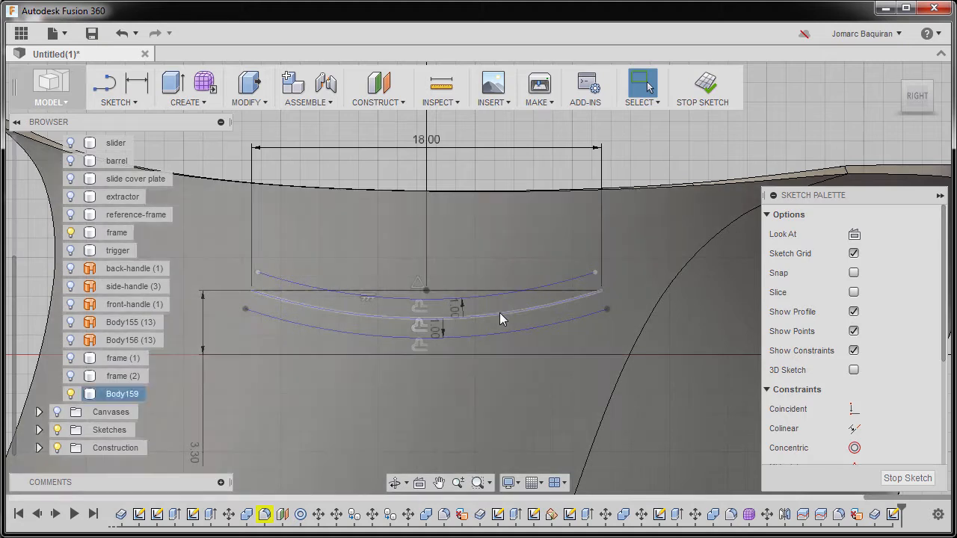
left_click(499, 314)
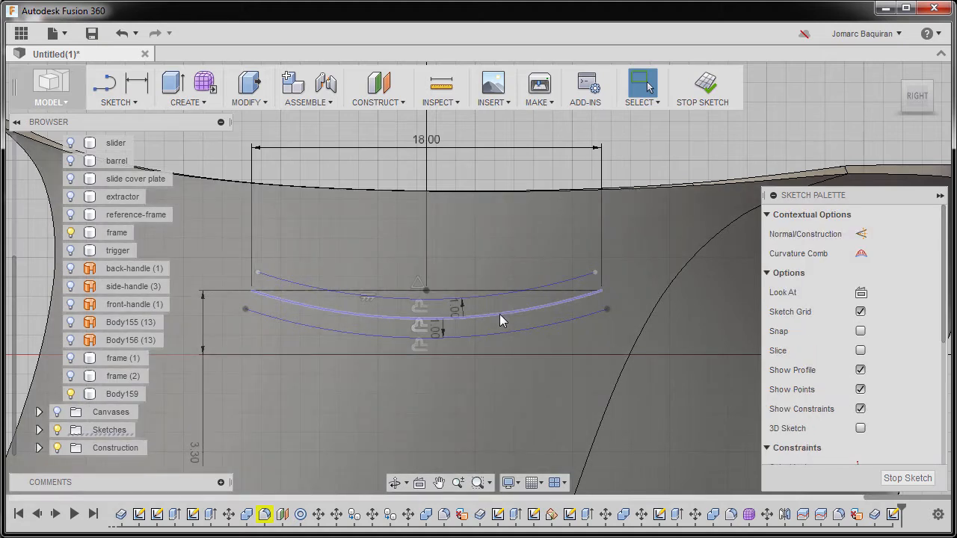
key("x")
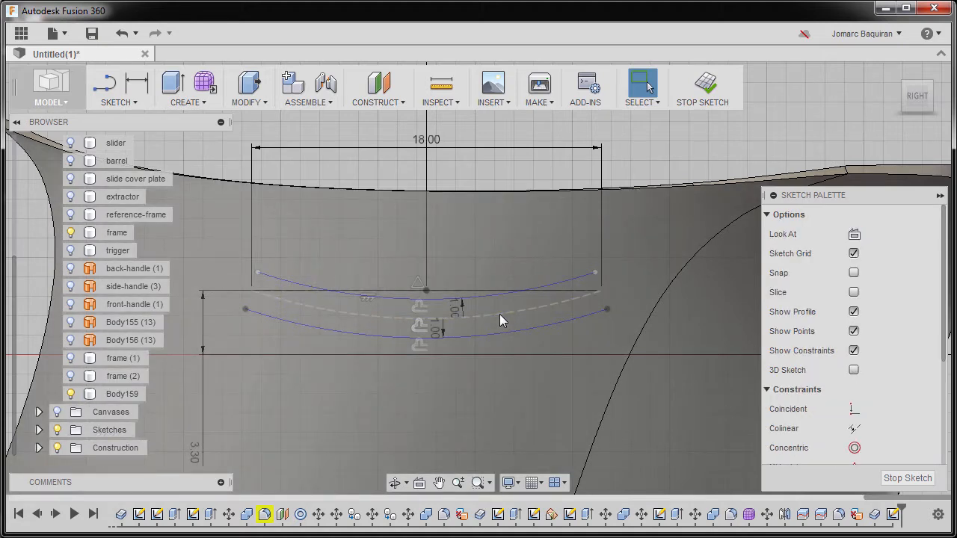
key("Delete")
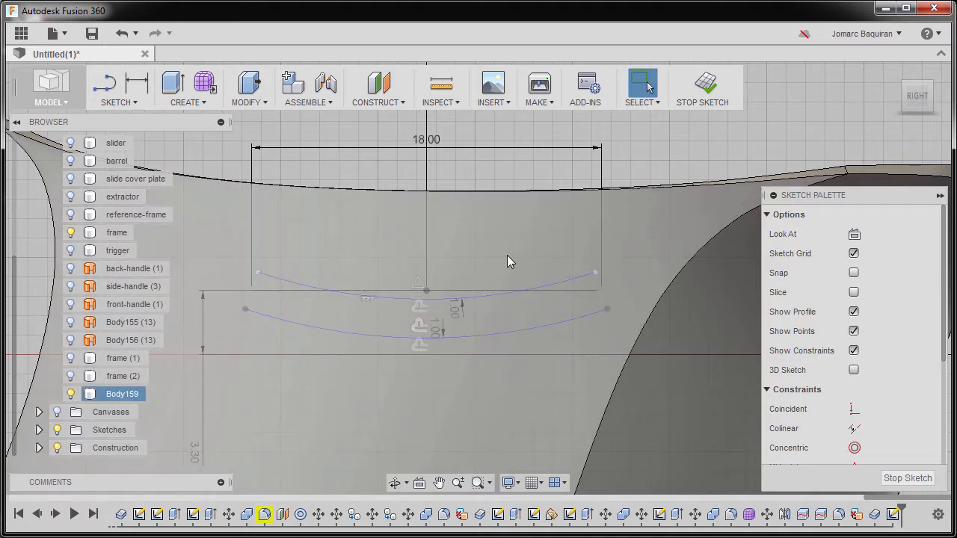
Draw a center-point arc on the construction line's right endpoint joining the right ends of the upper and lower arcs
type("s")
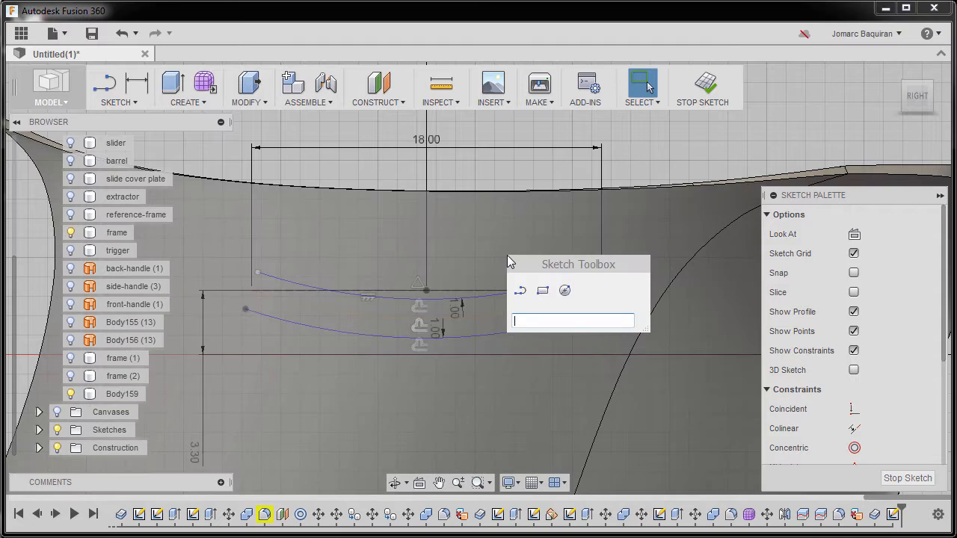
type("arc")
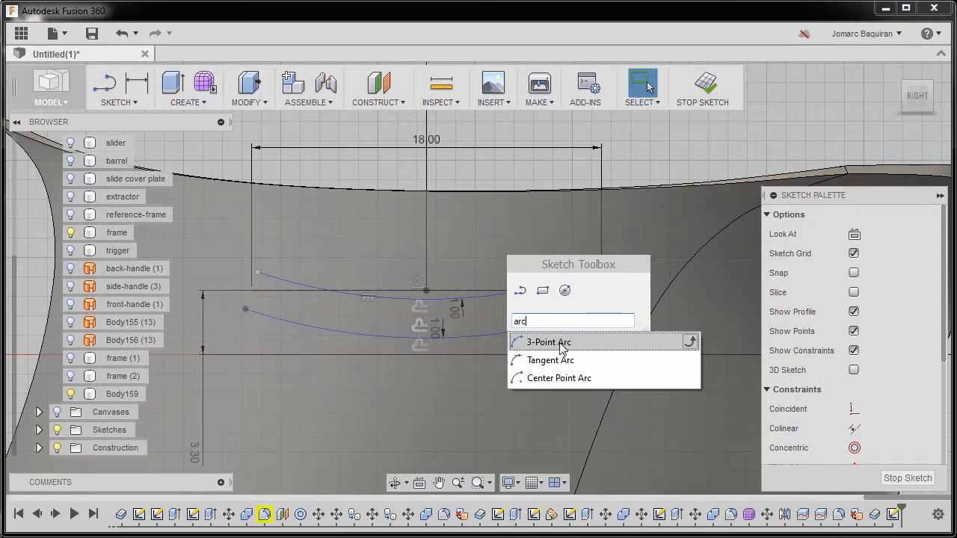
left_click(566, 378)
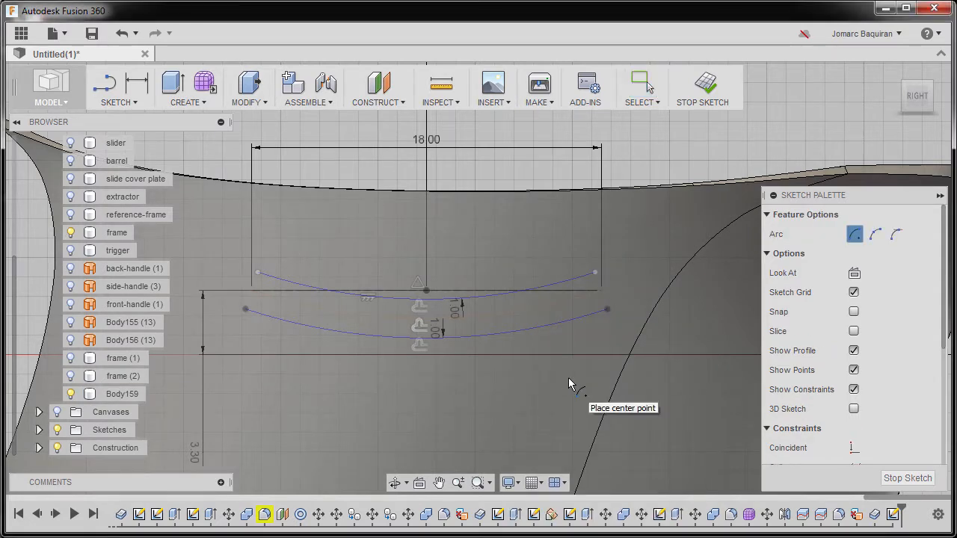
left_click(603, 294)
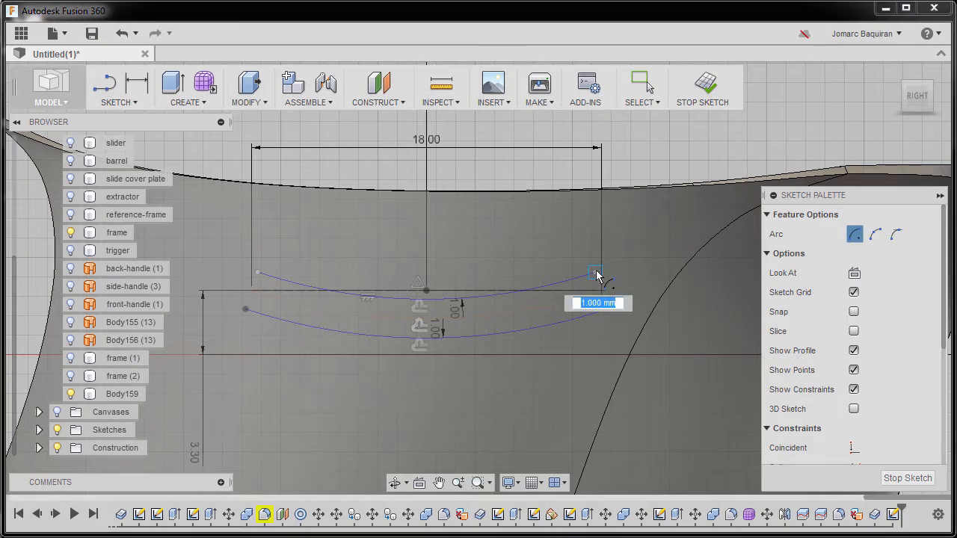
left_click(597, 275)
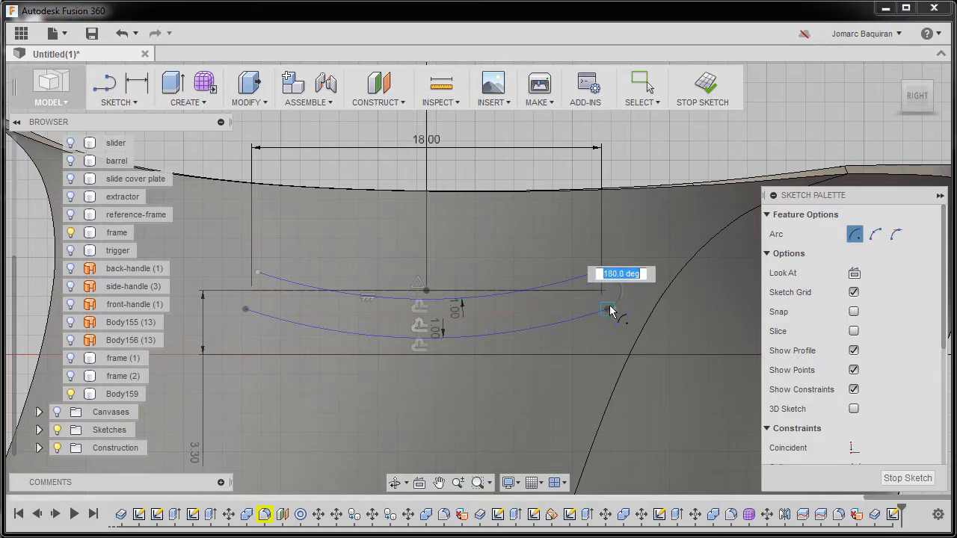
left_click(607, 307)
Draw a center-point arc on the construction line's left endpoint joining the left ends of the upper and lower arcs
scroll(294, 327, "up", 3)
mouse_move(297, 326)
middle_mouse_down()
mouse_move(444, 391)
mouse_move(427, 389)
middle_mouse_up()
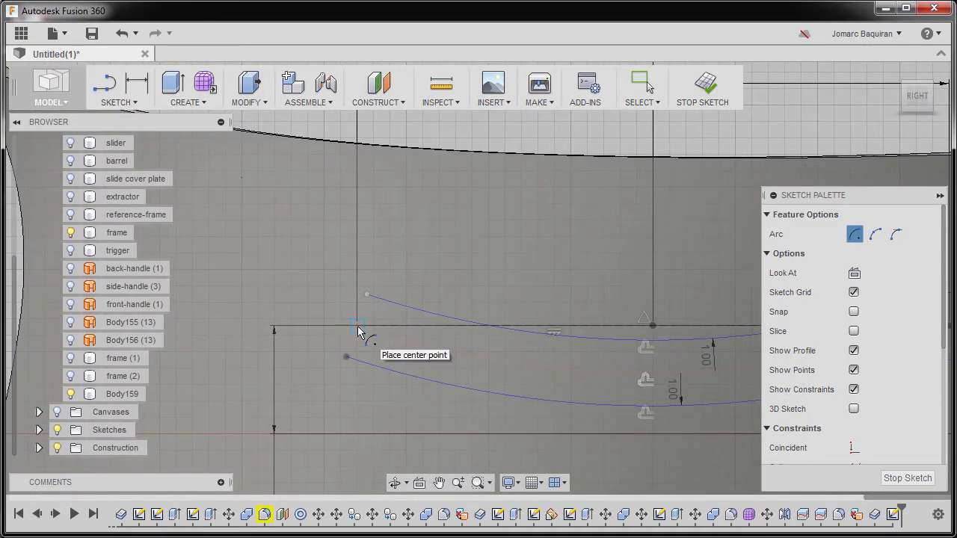
left_click(356, 324)
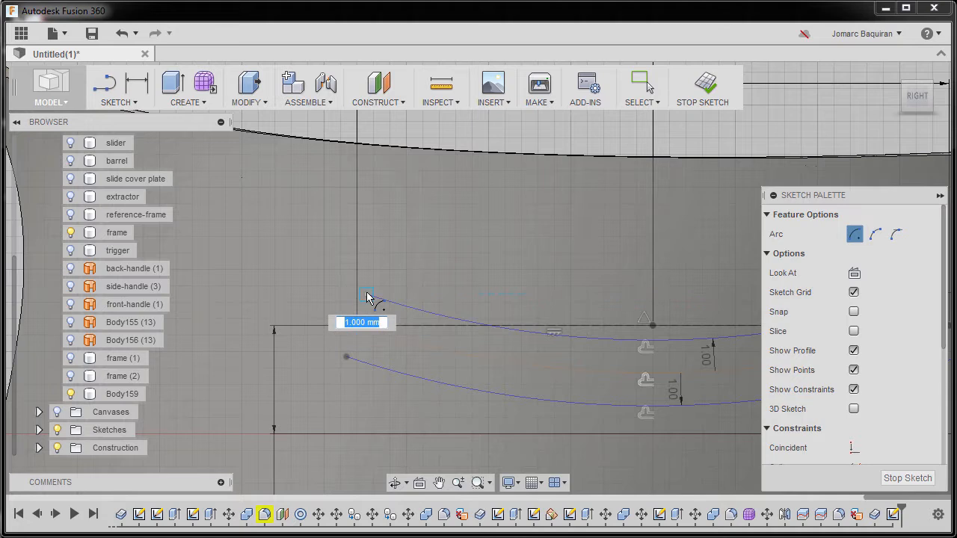
left_click(366, 296)
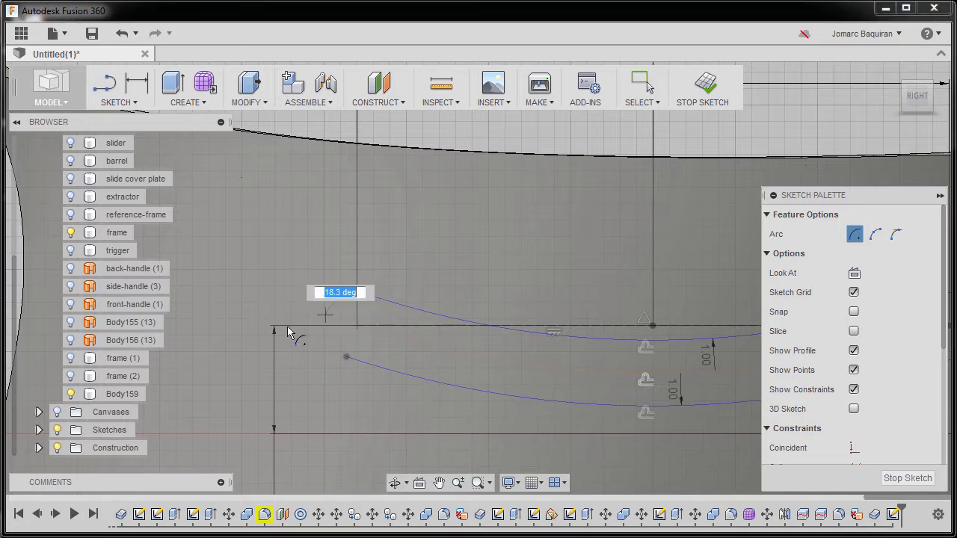
left_click(347, 360)
scroll(437, 340, "down", 3)
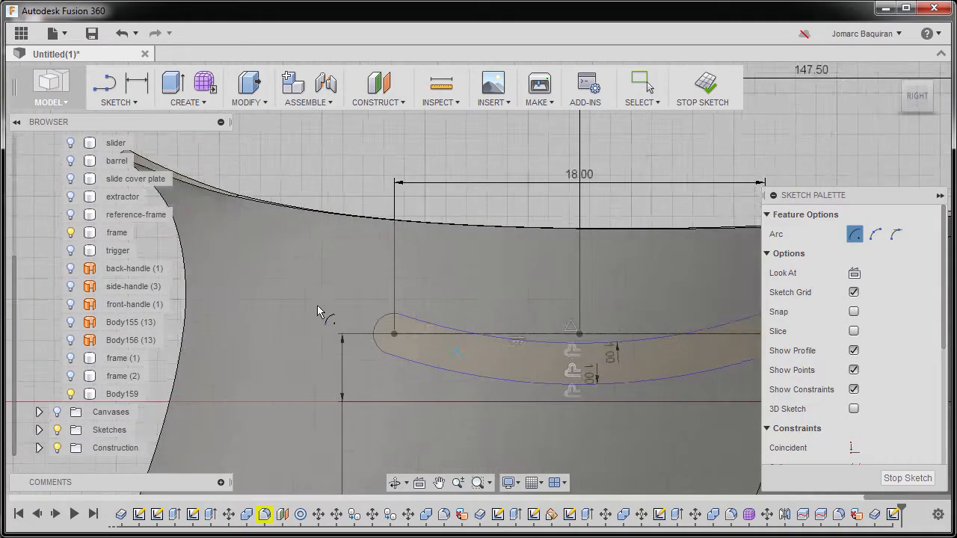
key("Escape")
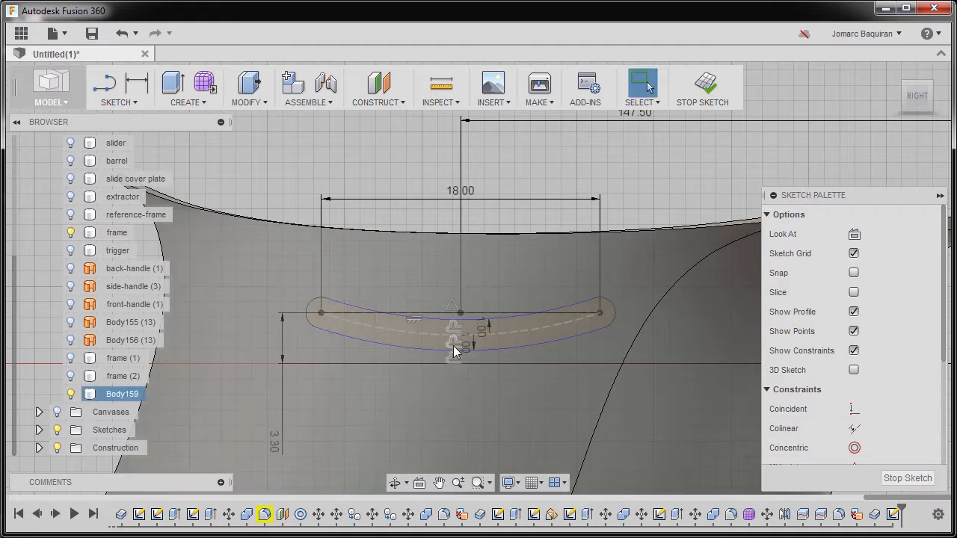
Draw a center rectangle about 91 by 113 mm enclosing the whole grip panel
scroll(497, 355, "down", 4)
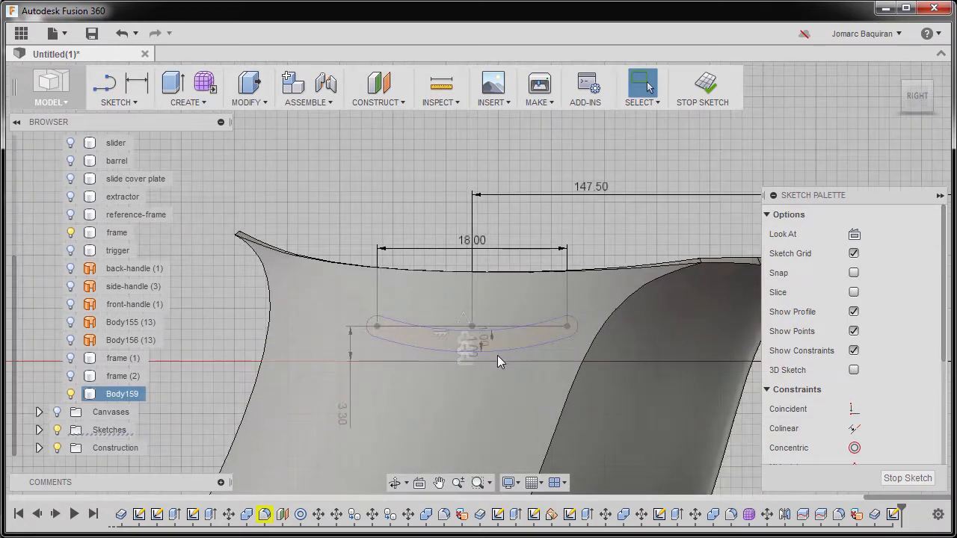
middle_click_drag(494, 331, 474, 314)
key("r")
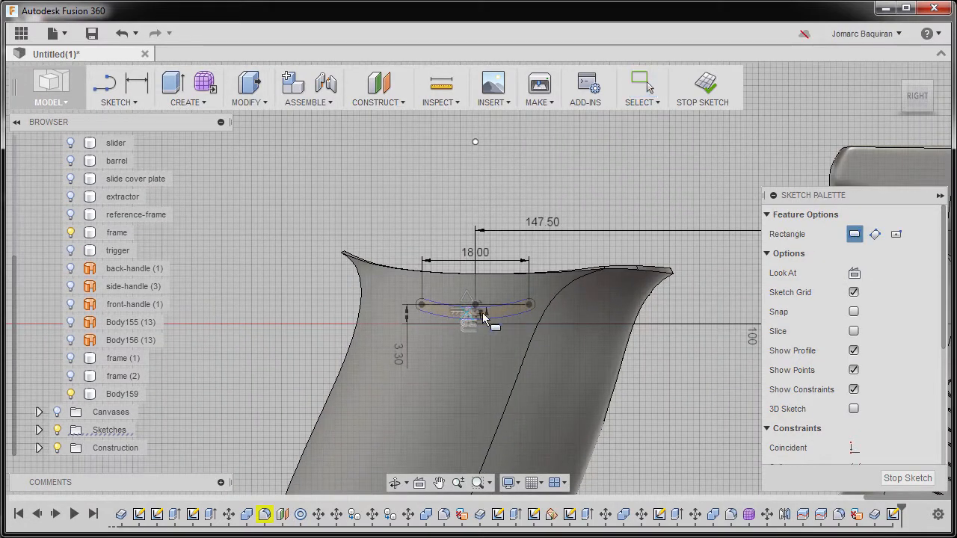
left_click(896, 235)
scroll(494, 168, "down", 6)
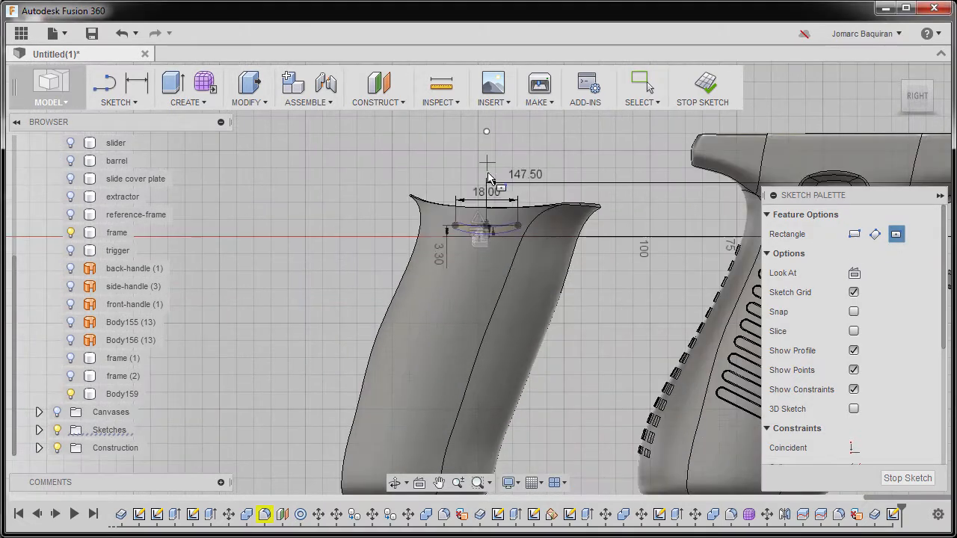
middle_click_drag(476, 300, 434, 320)
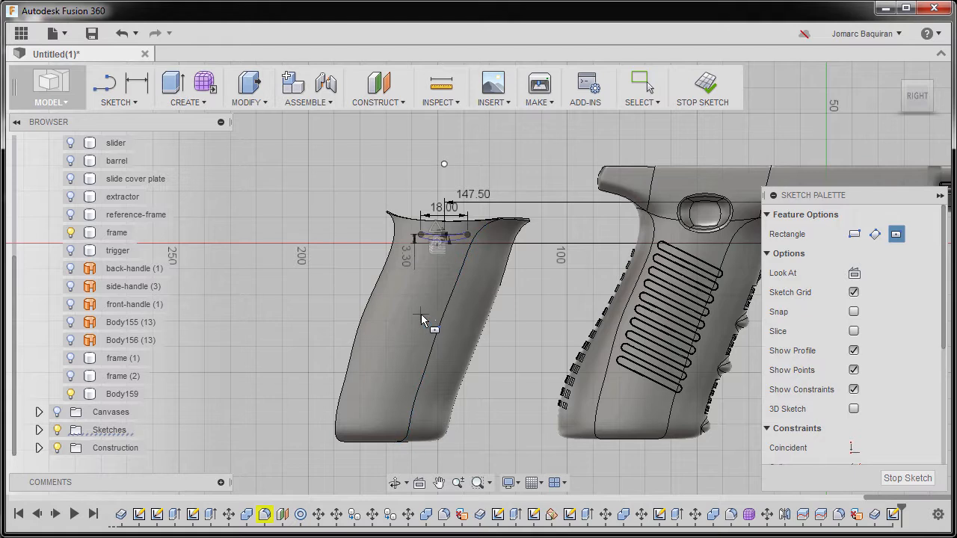
left_click(422, 314)
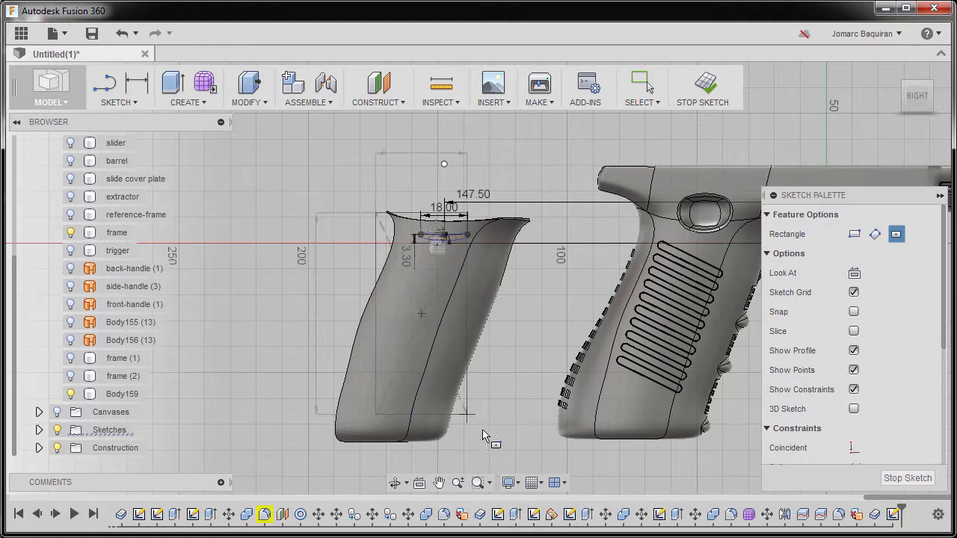
left_click(540, 460)
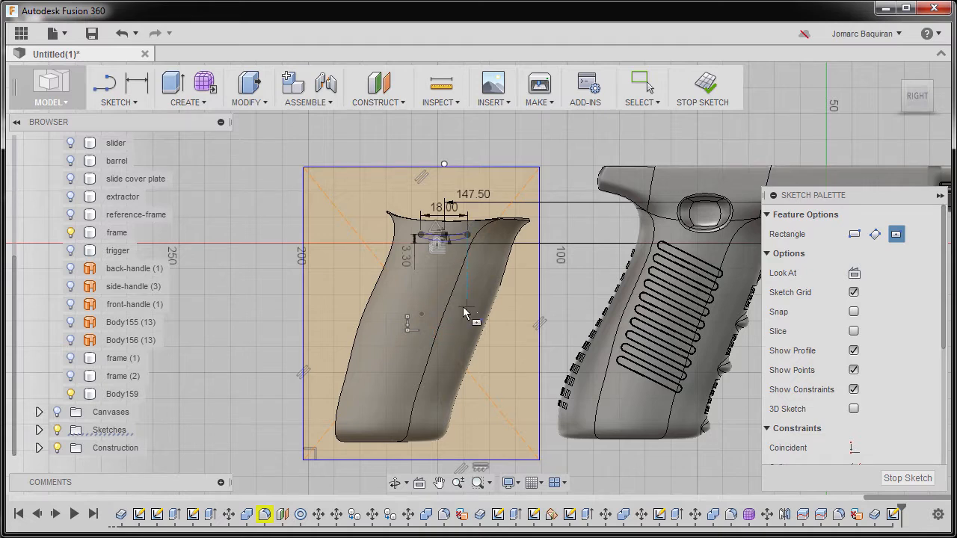
key("Escape")
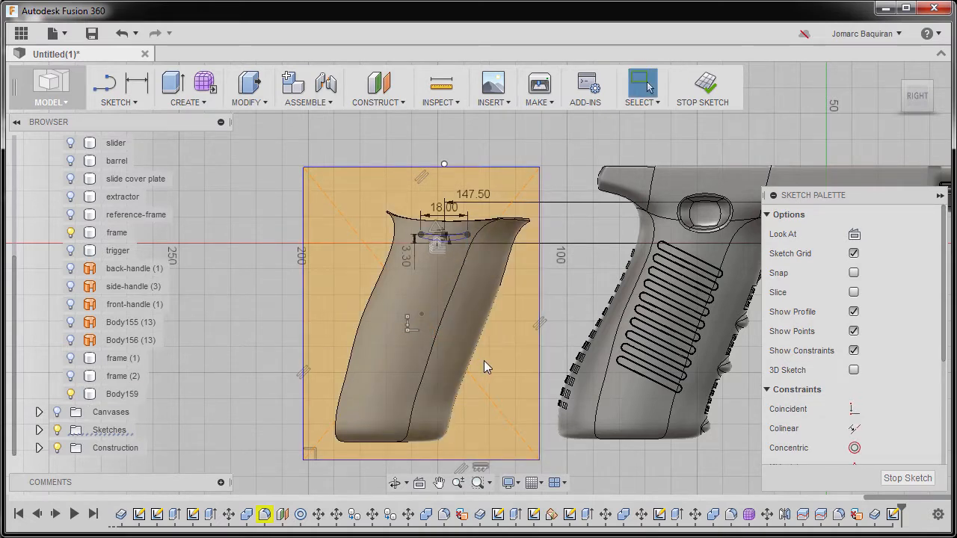
Extrude the rectangle profile as a two-sided cut with extents set to All
key("e")
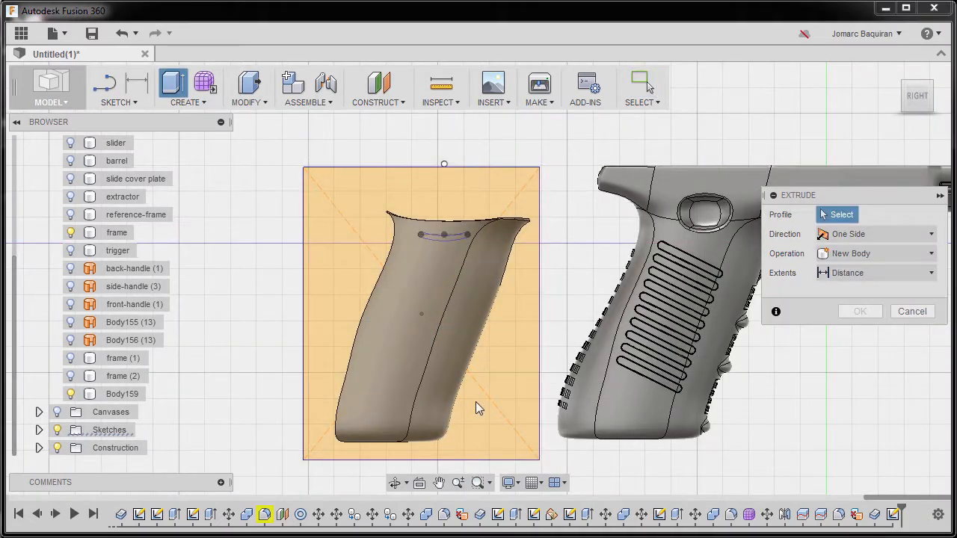
left_click(510, 347)
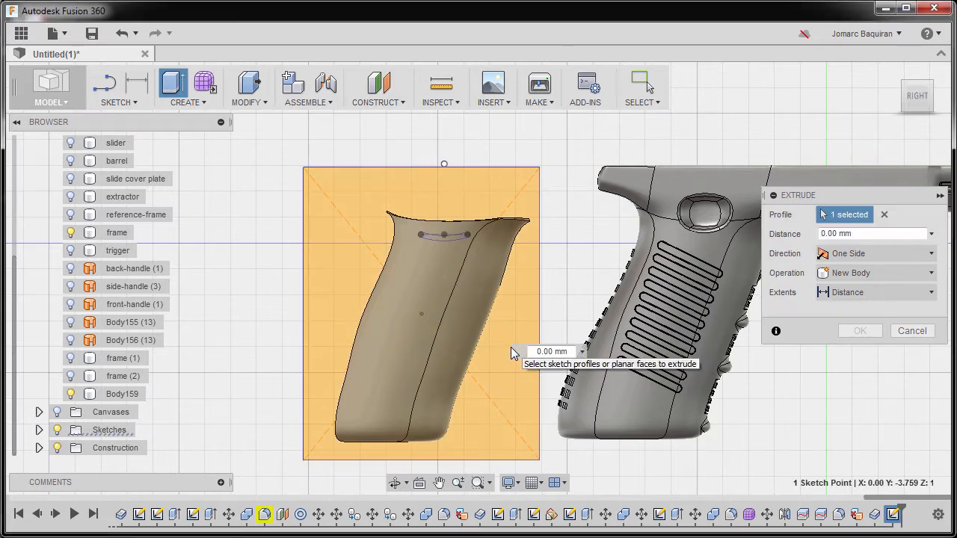
left_click(847, 276)
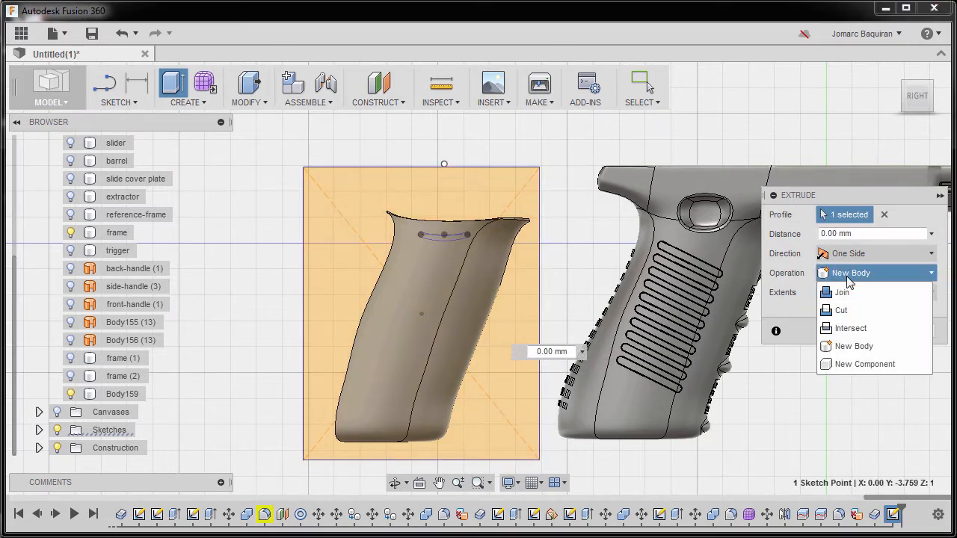
left_click(849, 307)
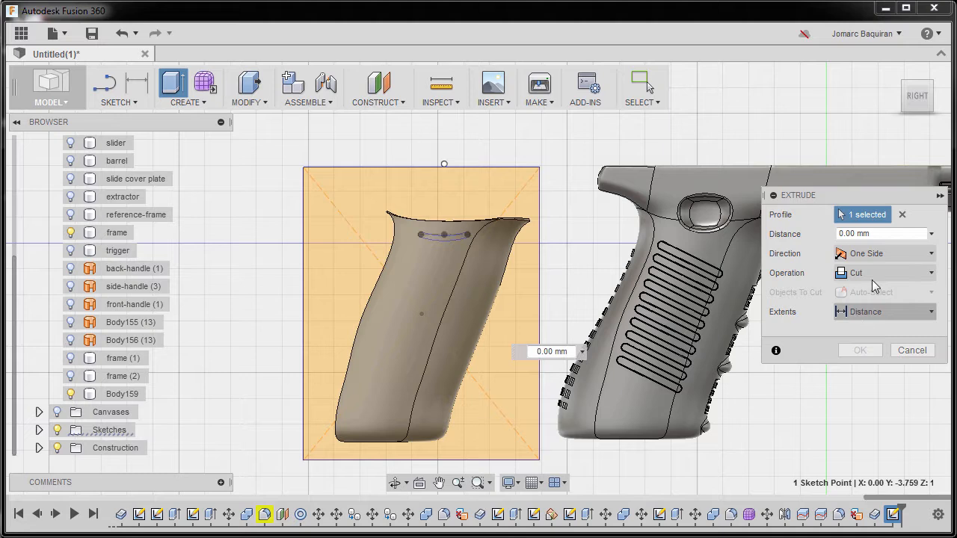
left_click(860, 253)
left_click(879, 311)
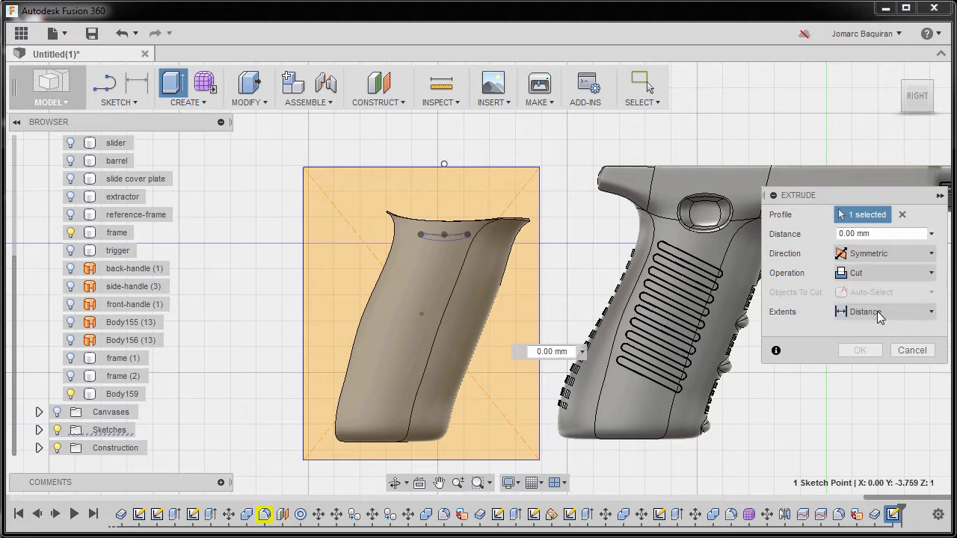
left_click(879, 313)
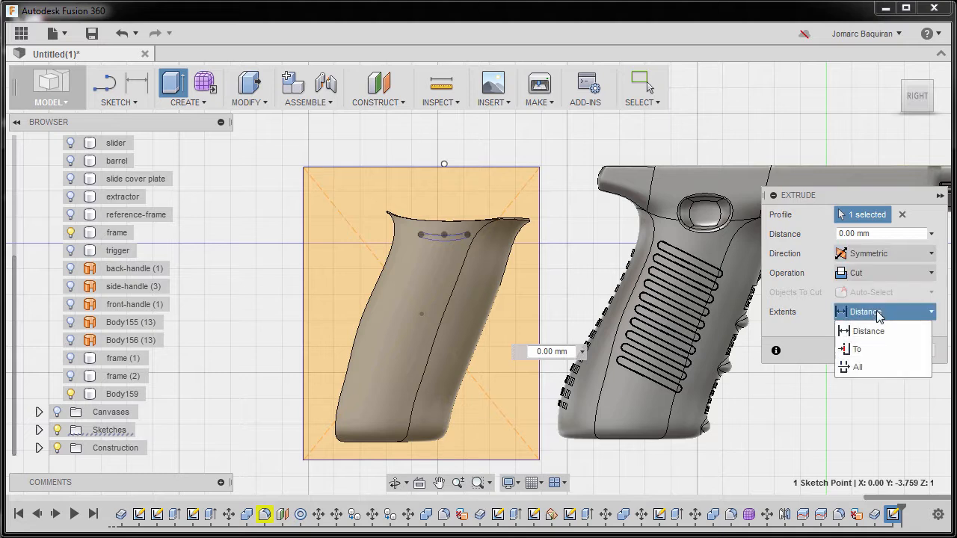
left_click(870, 366)
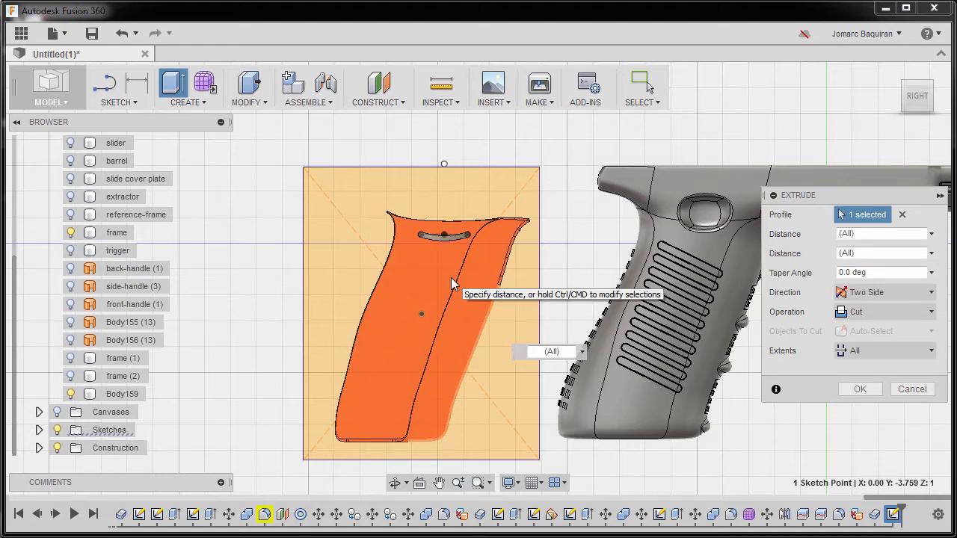
middle_click_drag(429, 292, 539, 382, "shift")
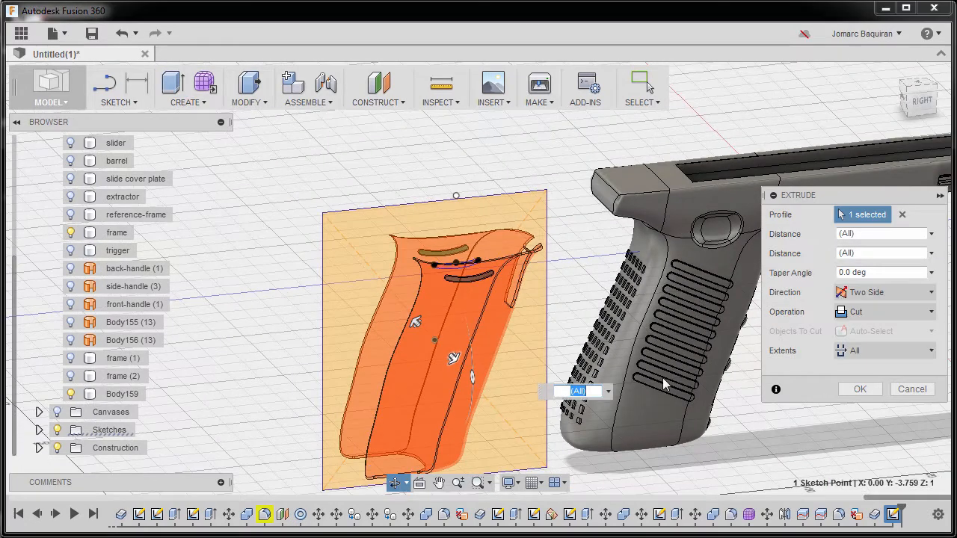
left_click(858, 390)
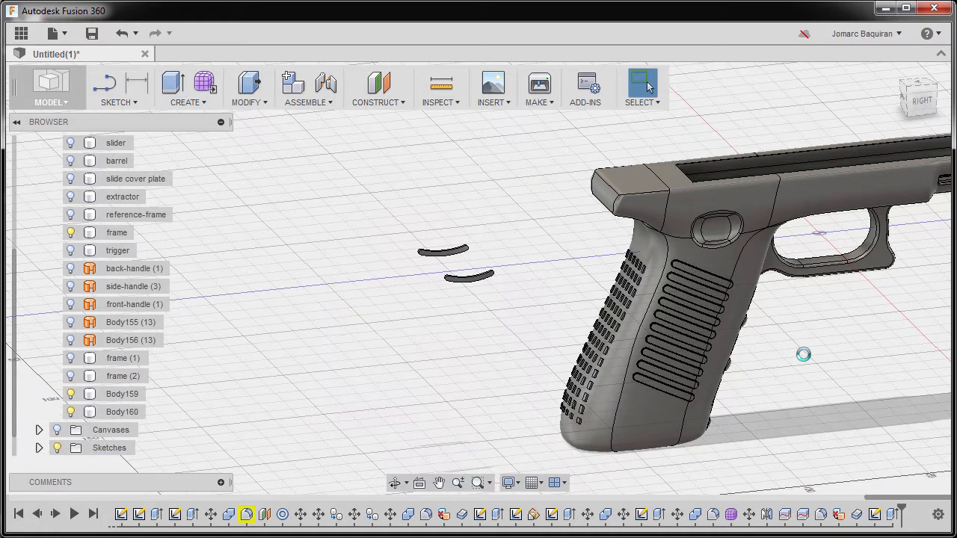
Move the two slot bodies 100 mm along X onto the pistol frame, setting the pivot at the frame's origin point
left_click(920, 107)
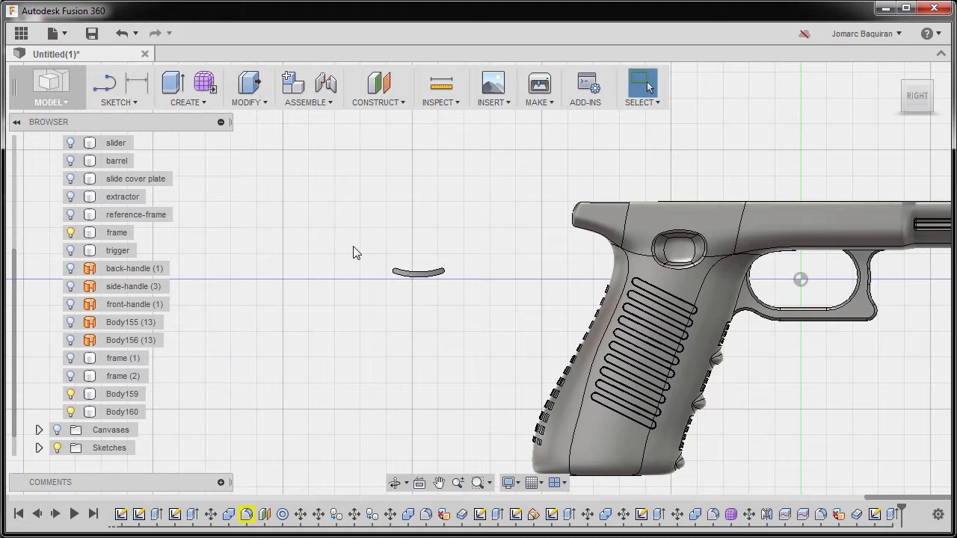
key("m")
left_click_drag(336, 202, 478, 326)
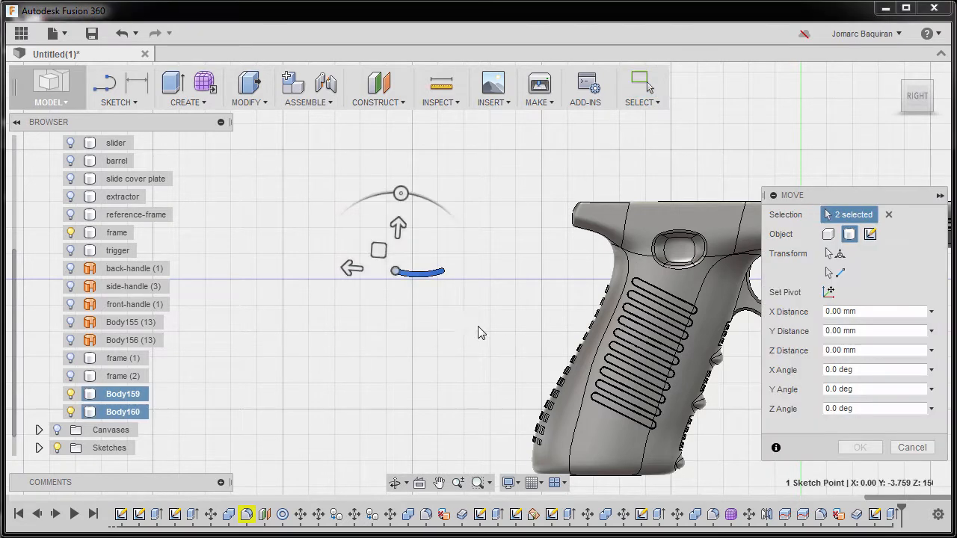
left_click(825, 292)
middle_click_drag(692, 286, 534, 275)
left_click(642, 269)
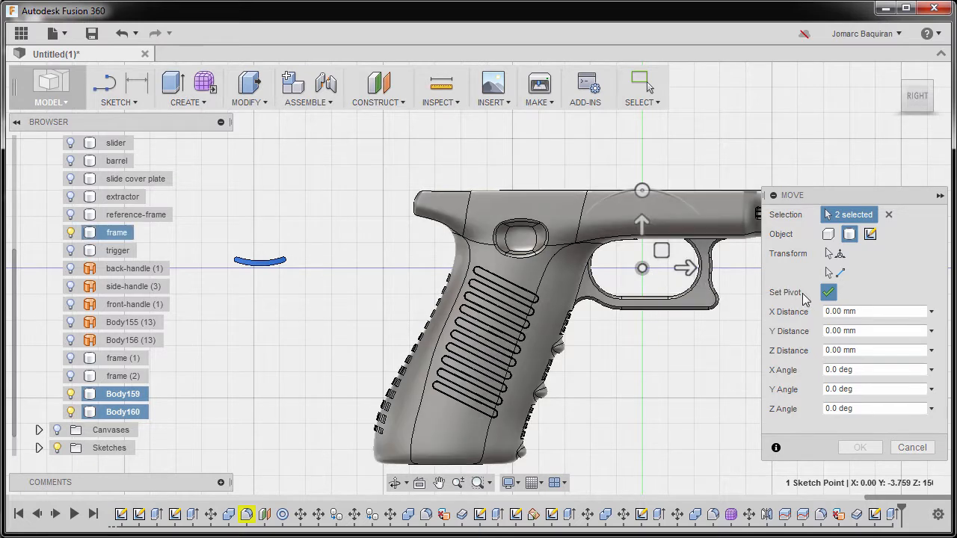
left_click(828, 293)
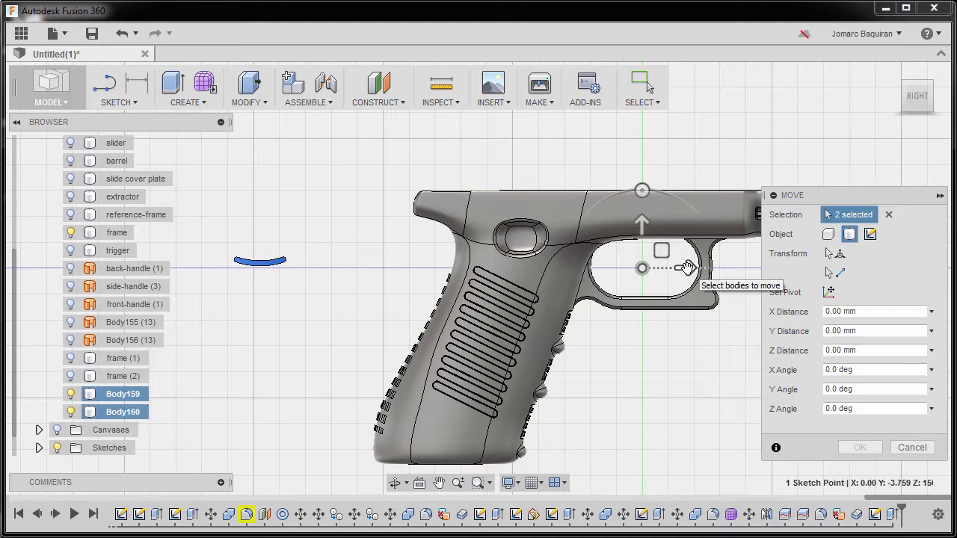
left_click_drag(686, 267, 703, 267)
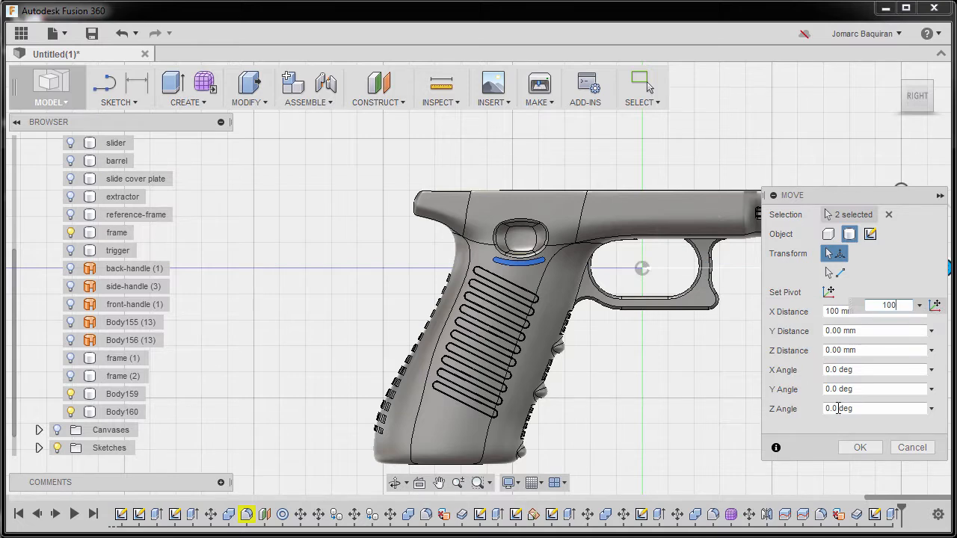
left_click(859, 447)
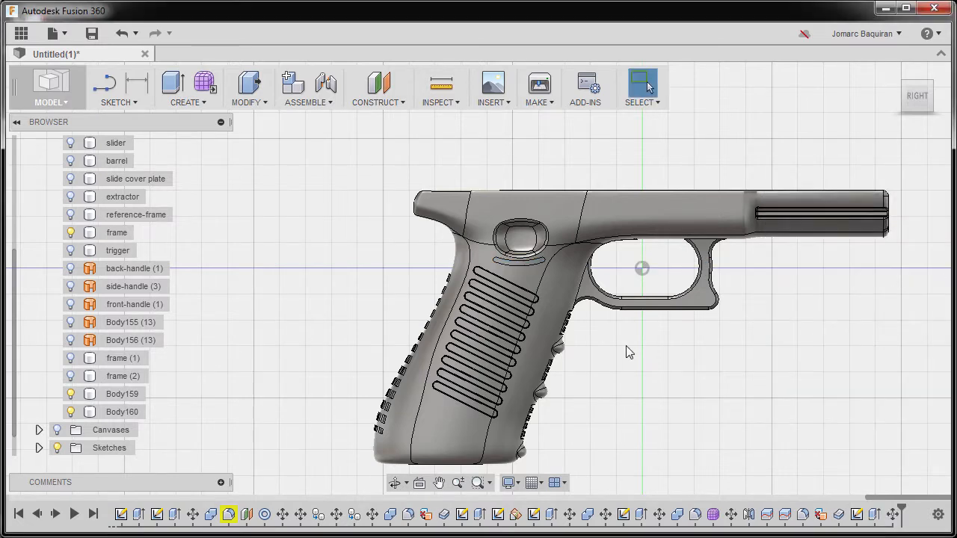
Combine both slot bodies into the frame body with a Join operation, without keeping the tool bodies
scroll(630, 348, "up", 3)
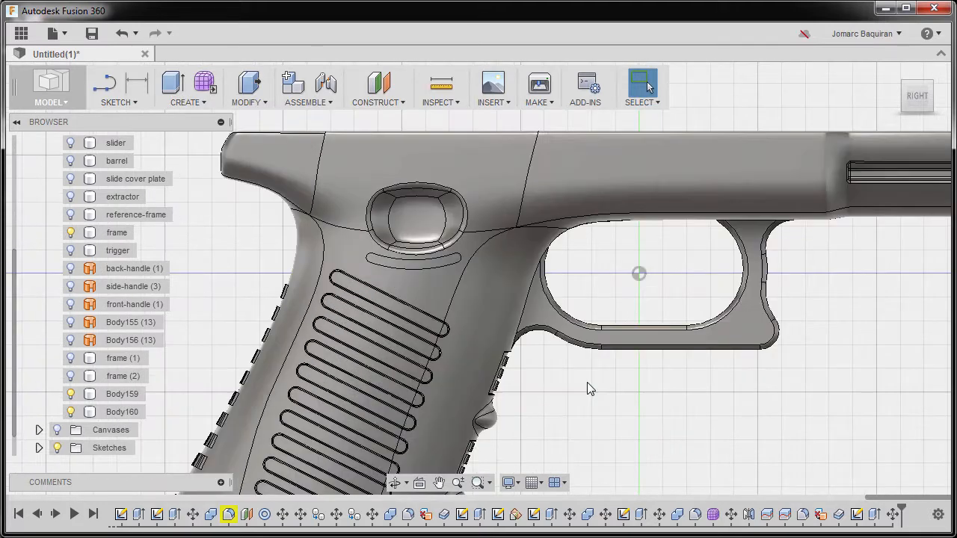
left_click(439, 263)
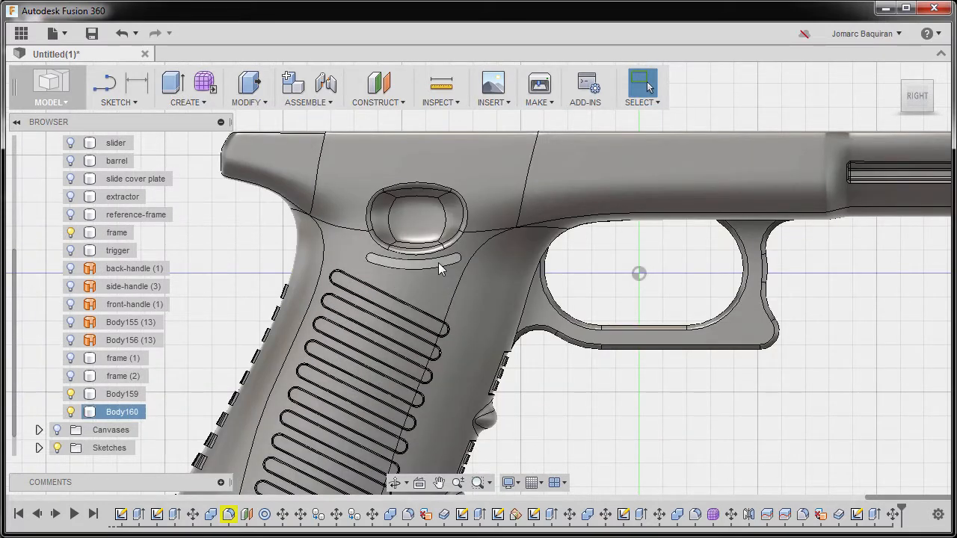
middle_click_drag(429, 269, 471, 324, "shift")
scroll(416, 274, "up", 3)
scroll(445, 276, "down", 2)
scroll(468, 330, "down", 2)
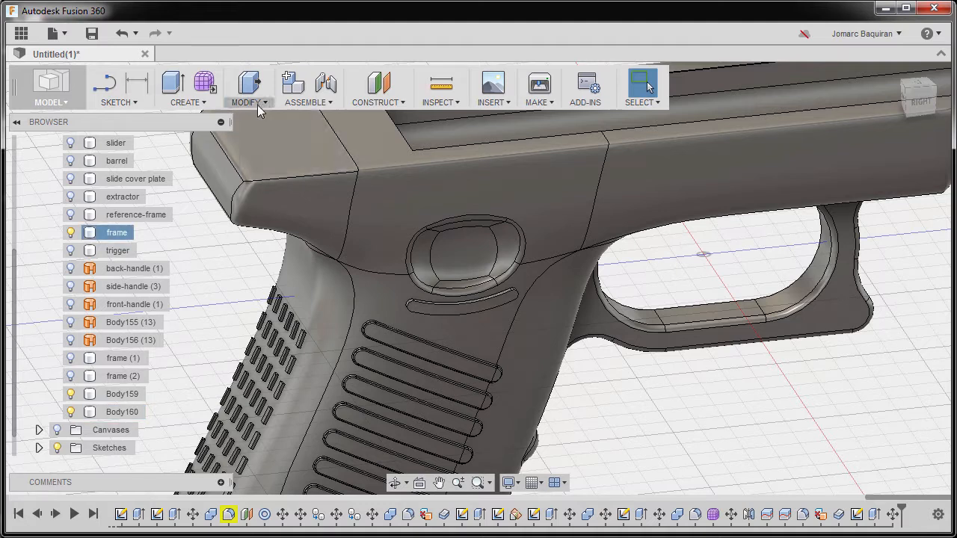
left_click(260, 105)
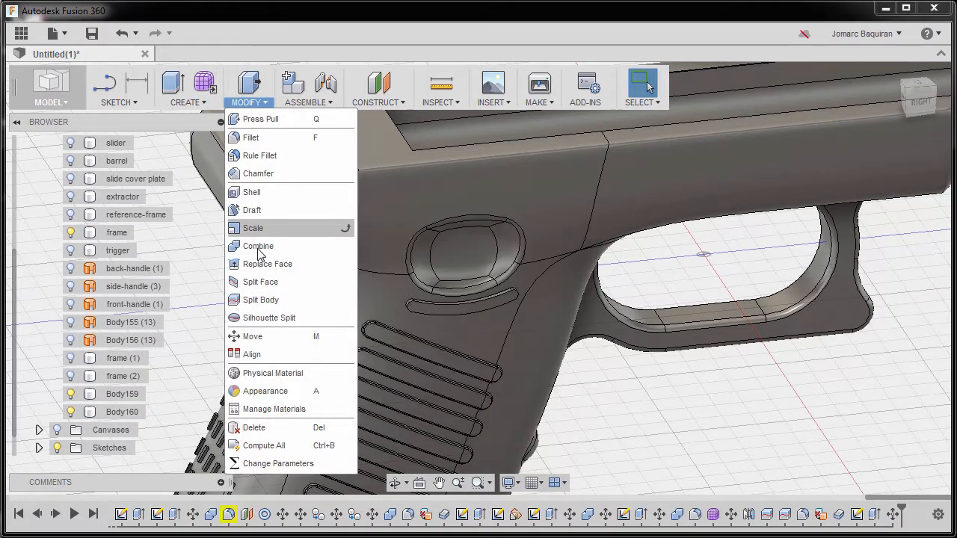
left_click(260, 247)
left_click(419, 290)
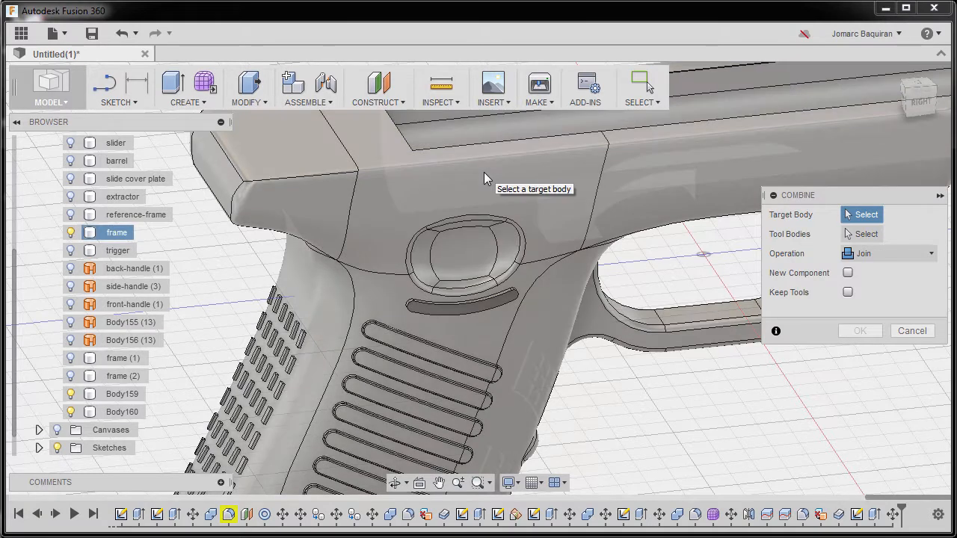
left_click(484, 176)
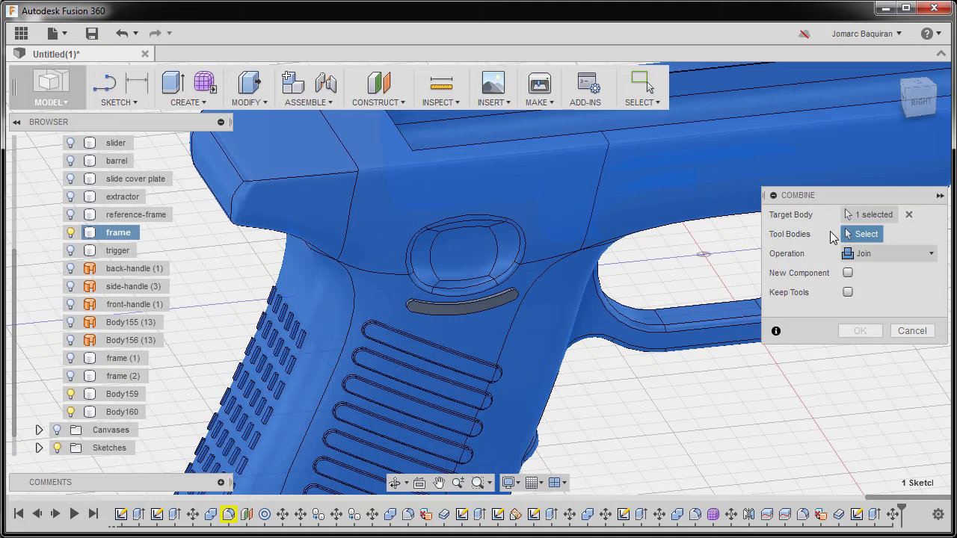
left_click(497, 300)
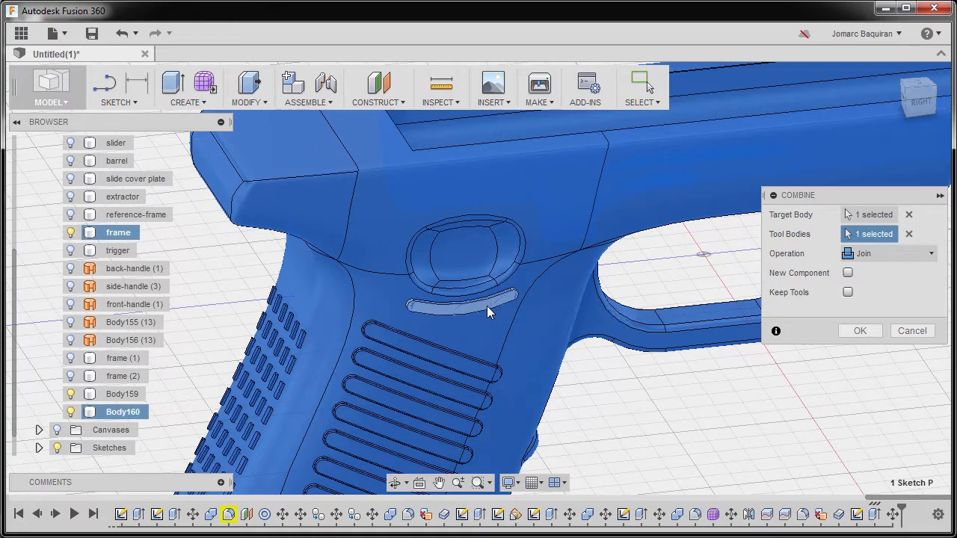
scroll(493, 293, "down", 4)
middle_click_drag(494, 293, 663, 273, "shift")
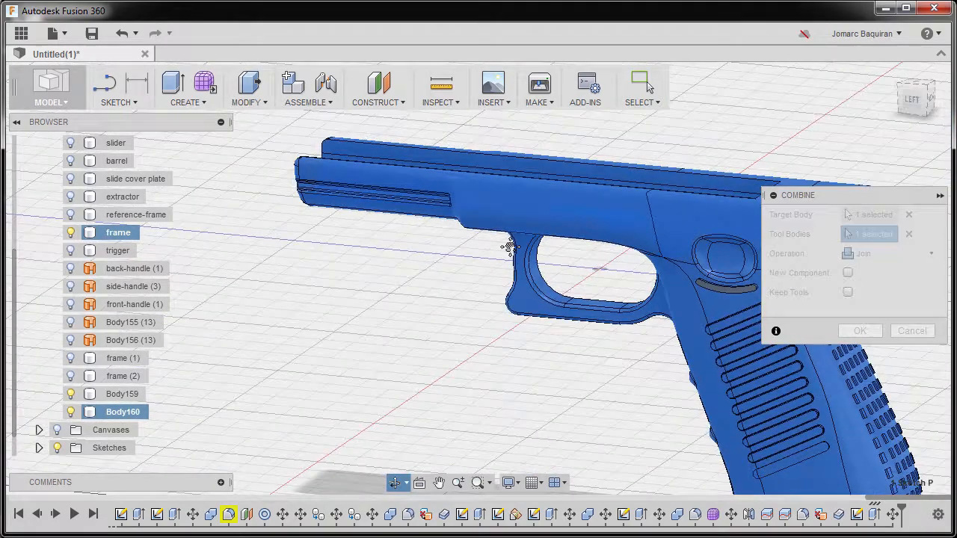
scroll(530, 273, "up", 8)
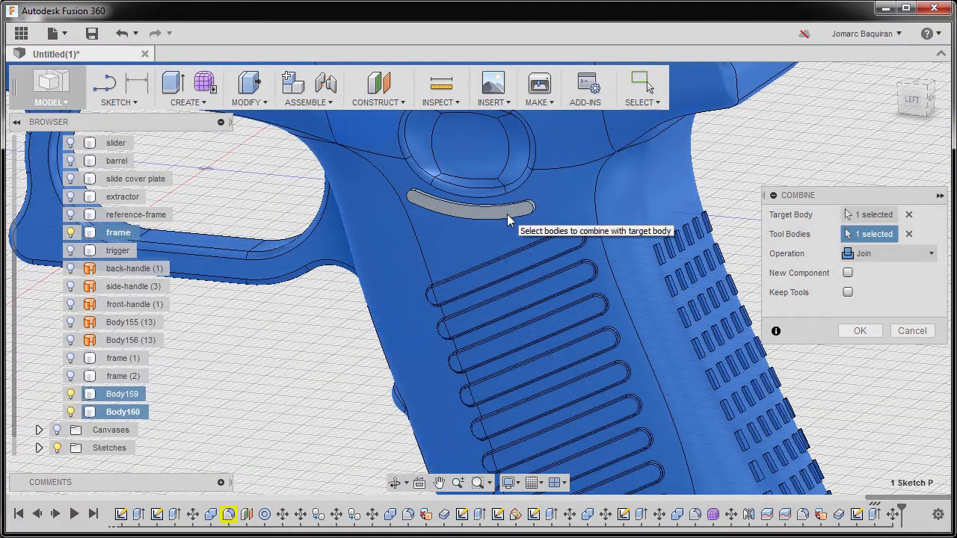
left_click(508, 219)
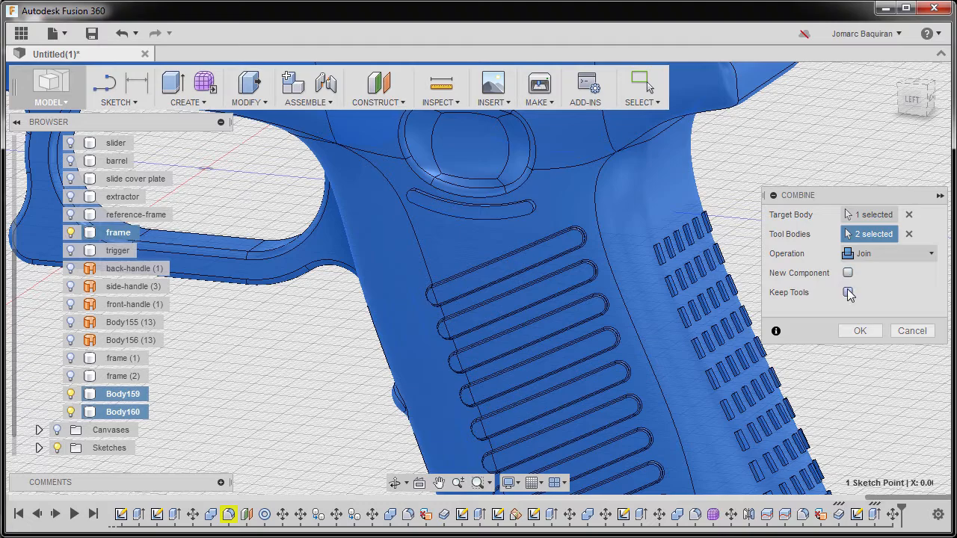
middle_click_drag(673, 297, 540, 342, "shift")
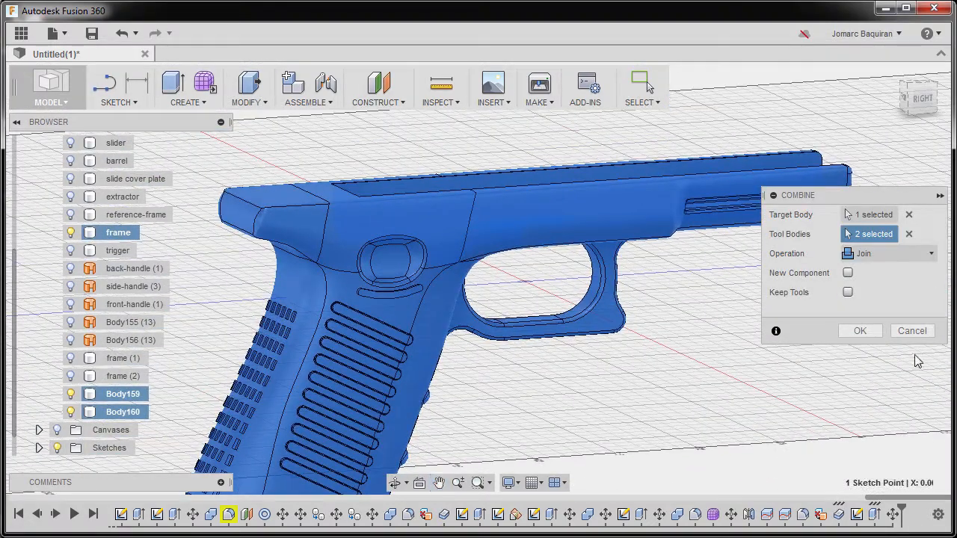
left_click(860, 331)
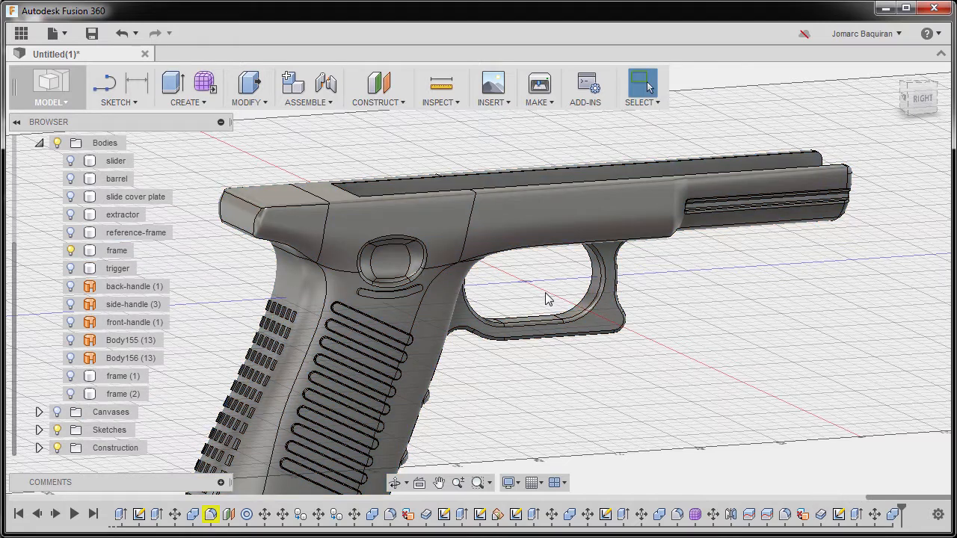
Fillet the four edges around the rim of the curved slot on the frame with a 0.5 mm constant radius
scroll(410, 309, "up", 6)
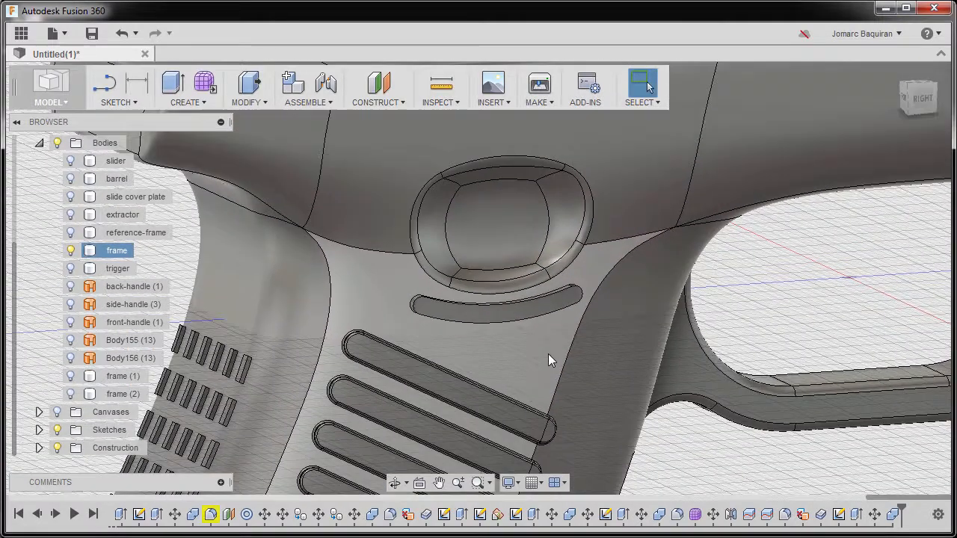
key("f")
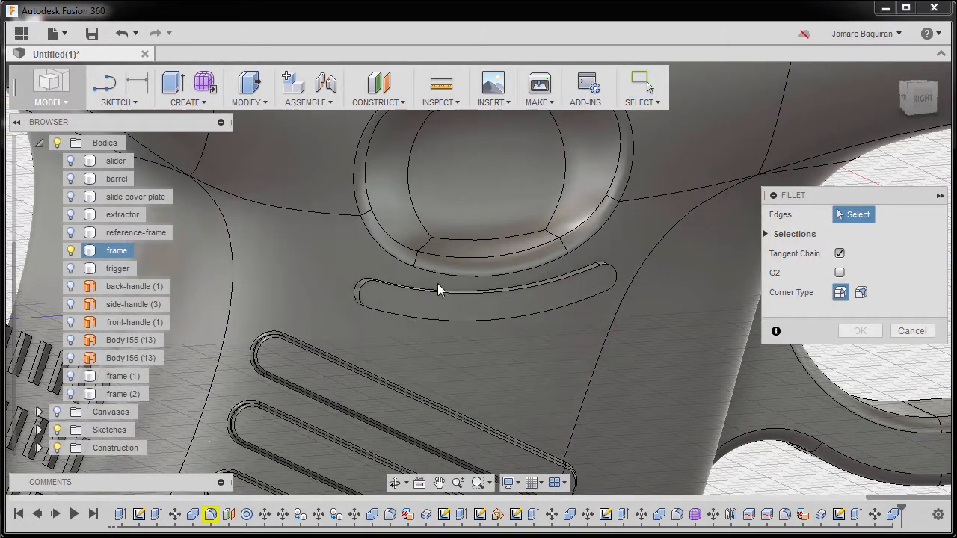
scroll(433, 292, "up", 2)
scroll(433, 306, "up", 3)
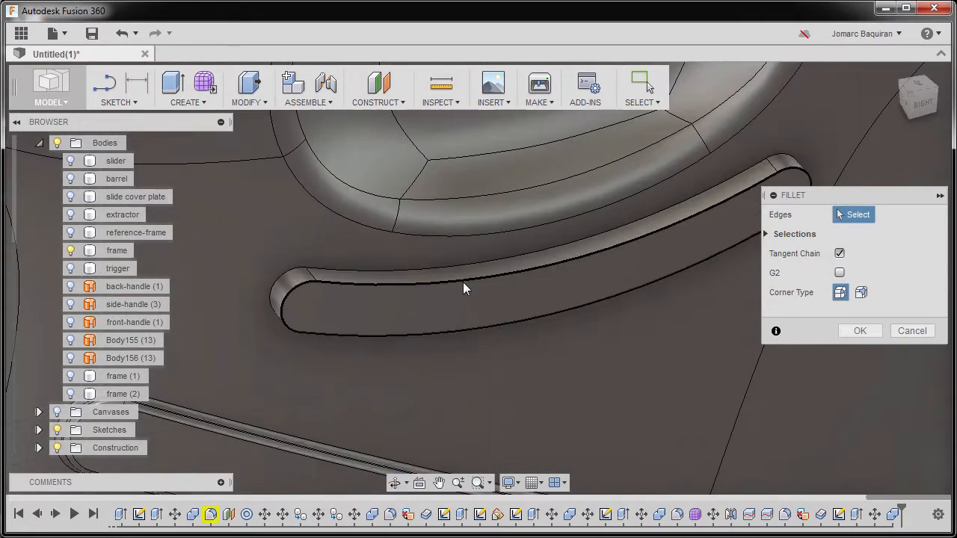
left_click(463, 281)
left_click(463, 281)
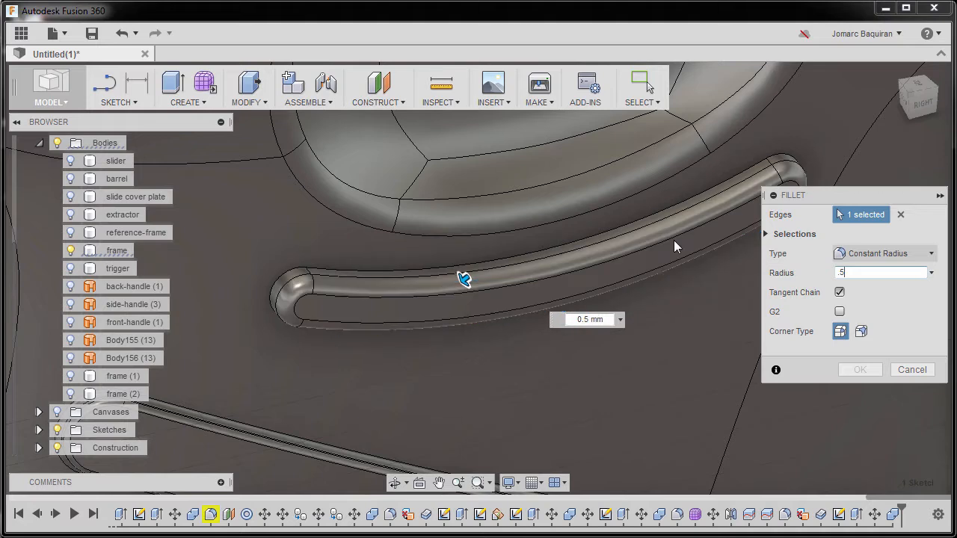
scroll(465, 251, "down", 3)
middle_click_drag(446, 255, 740, 284, "shift")
middle_click_drag(483, 317, 598, 120)
scroll(546, 307, "up", 2)
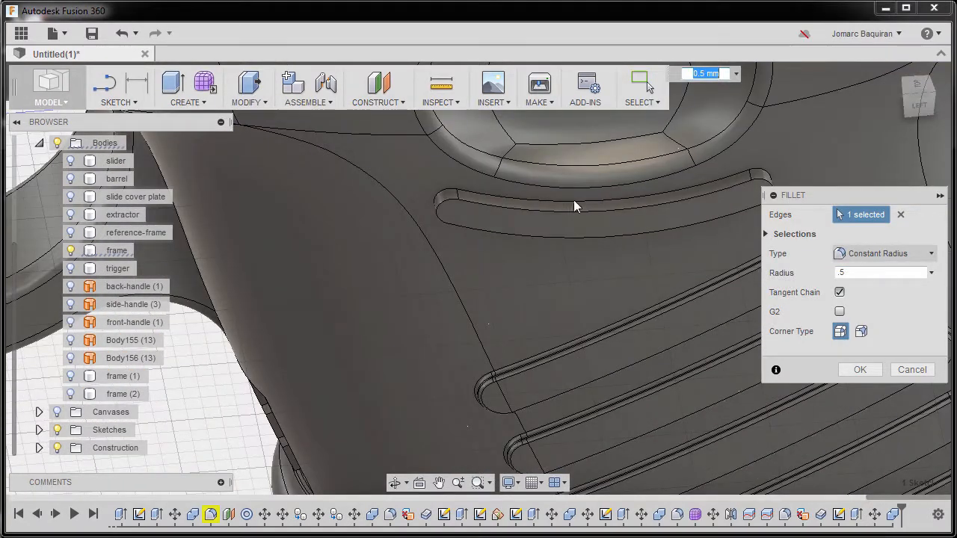
scroll(582, 195, "up", 2)
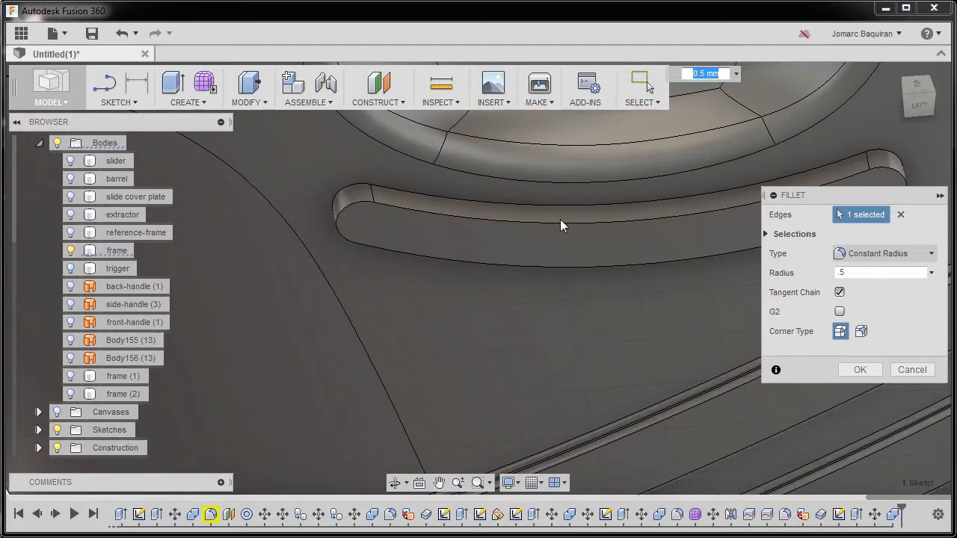
left_click(564, 205)
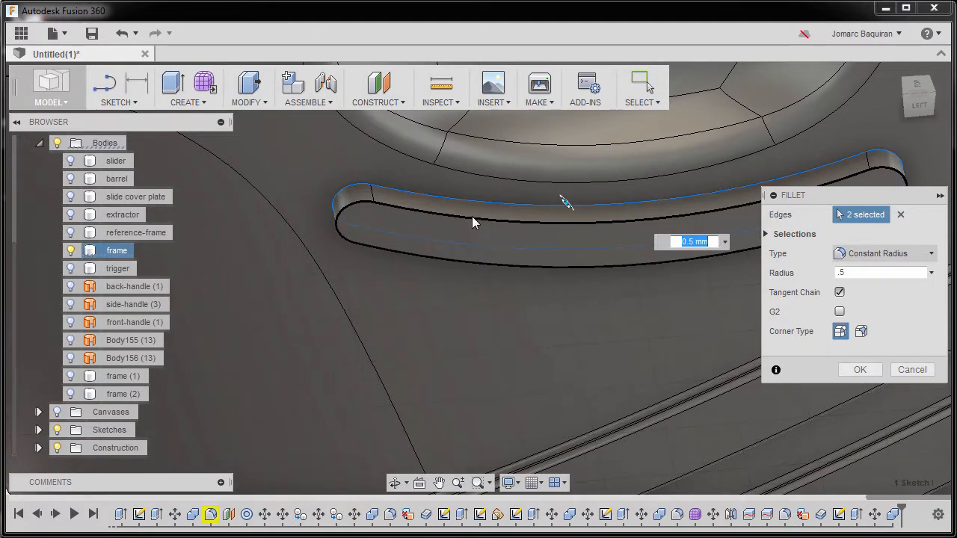
scroll(472, 222, "down", 3)
scroll(505, 218, "up", 4)
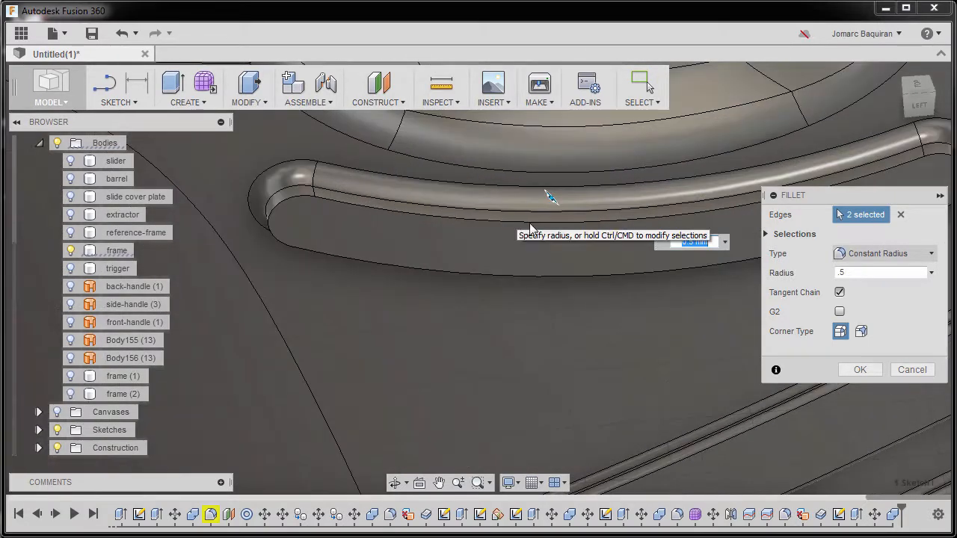
left_click(398, 237)
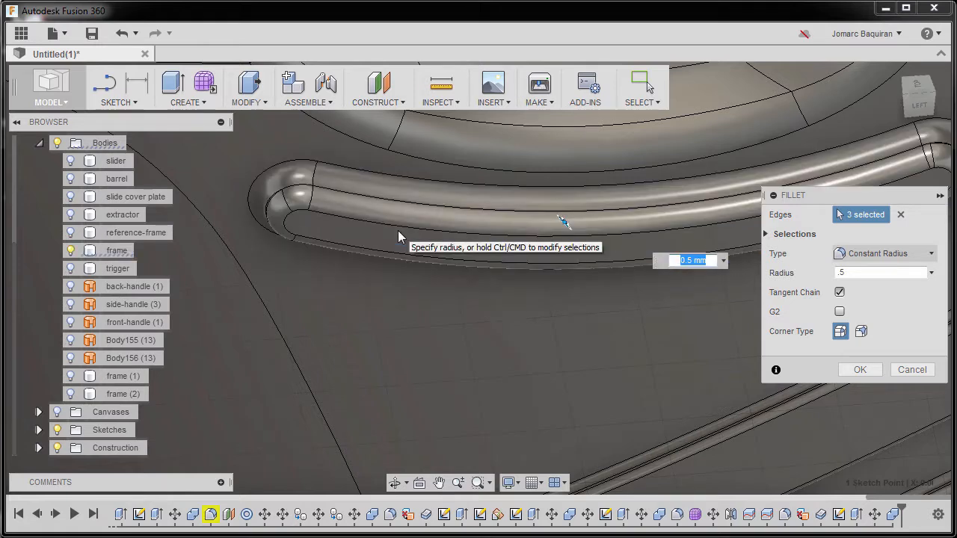
scroll(398, 236, "down", 4)
middle_click_drag(492, 265, 503, 209, "shift")
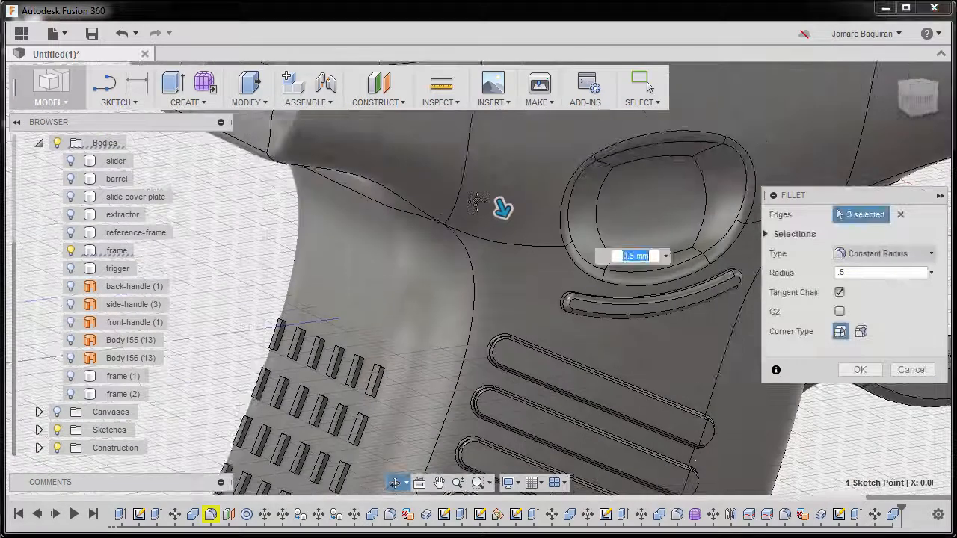
scroll(573, 249, "up", 6)
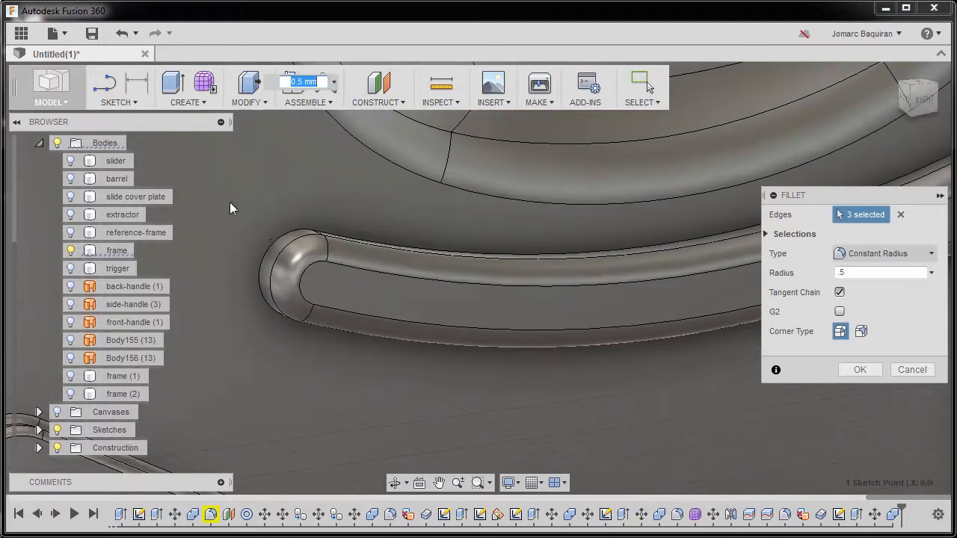
left_click(278, 235)
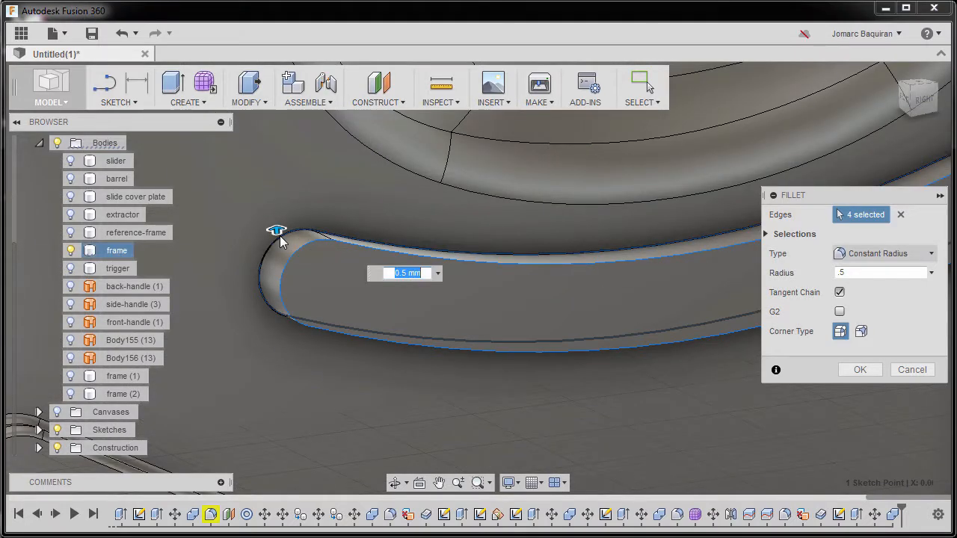
scroll(278, 236, "down", 6)
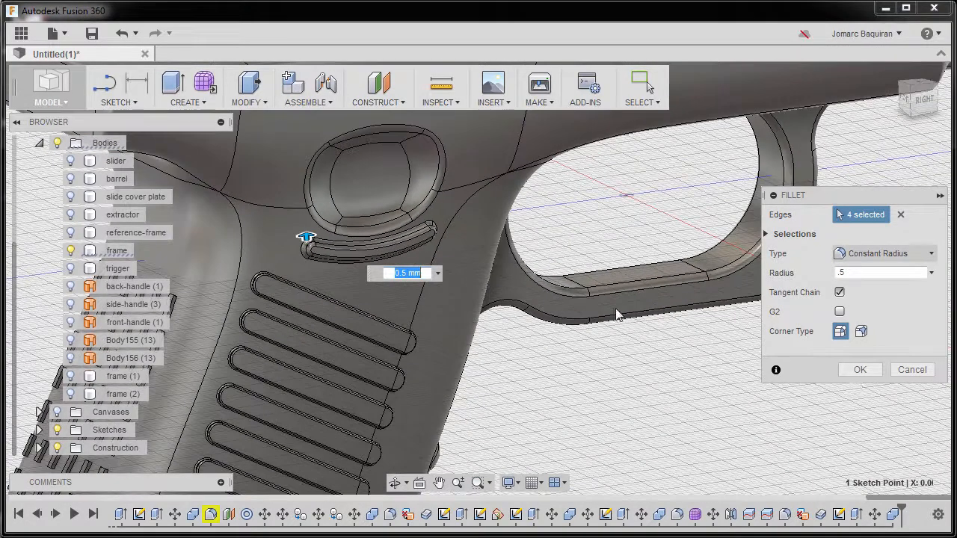
left_click(859, 372)
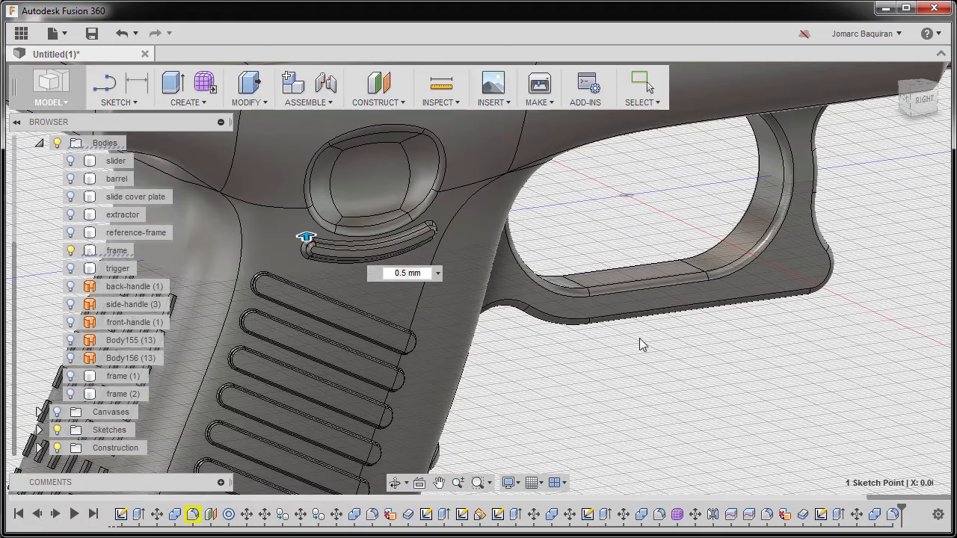
left_click(556, 327)
middle_click_drag(560, 326, 479, 270, "shift")
left_click(897, 75)
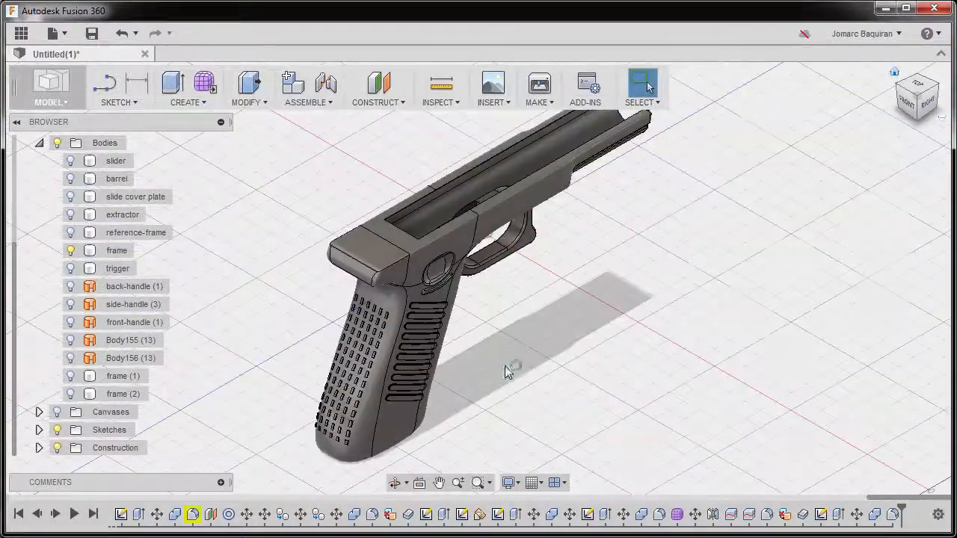